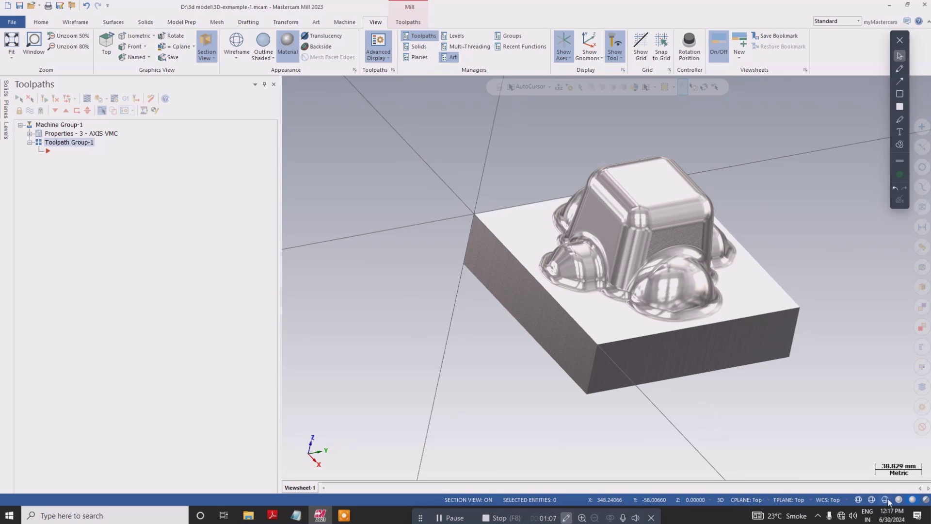
Step: Shade the model with its edges outlined and set the view to isometric
left_click(899, 500)
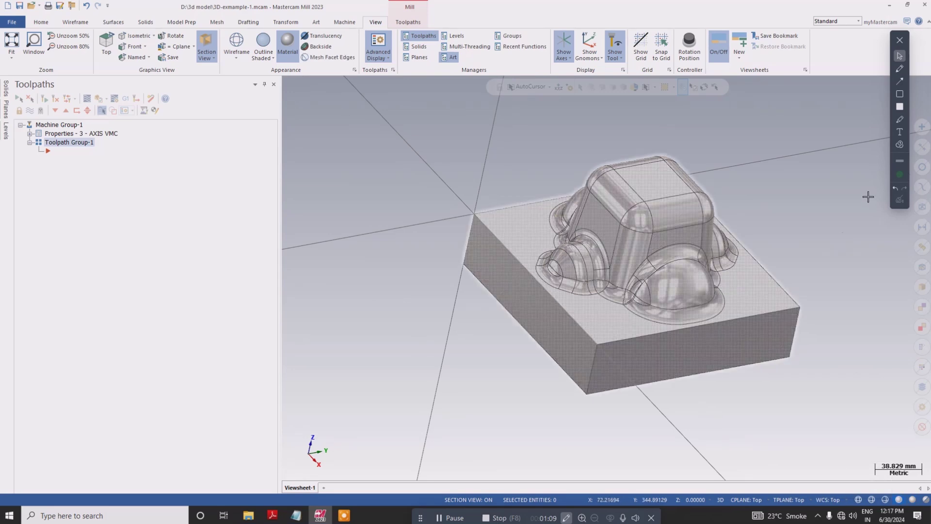
scroll(835, 258, "up", 4)
right_click(752, 176)
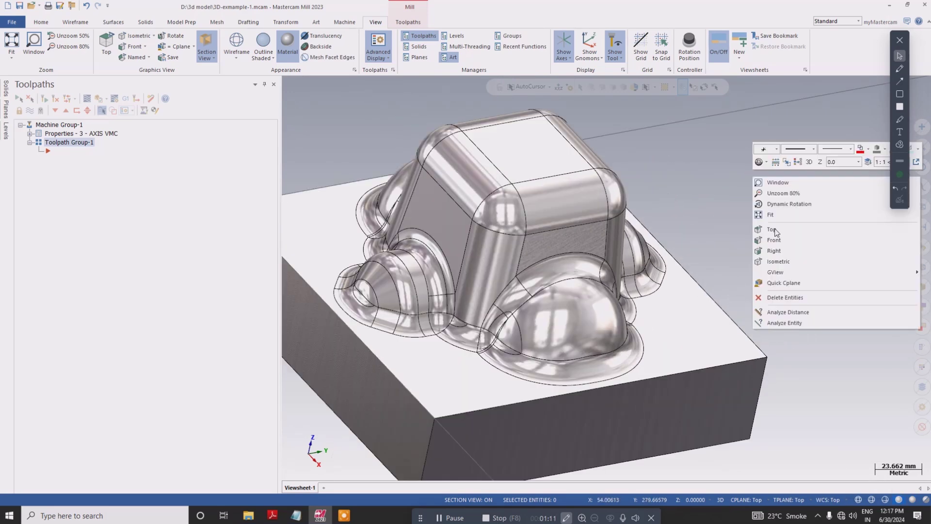
left_click(774, 260)
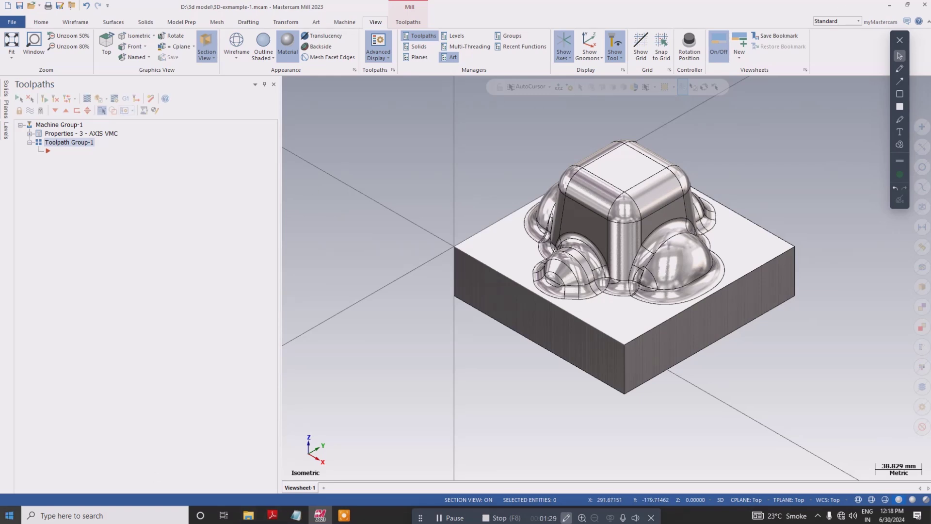
Step: Create a 3D Equal Scallop finishing toolpath with the entire model selected as its machining geometry
left_click(409, 20)
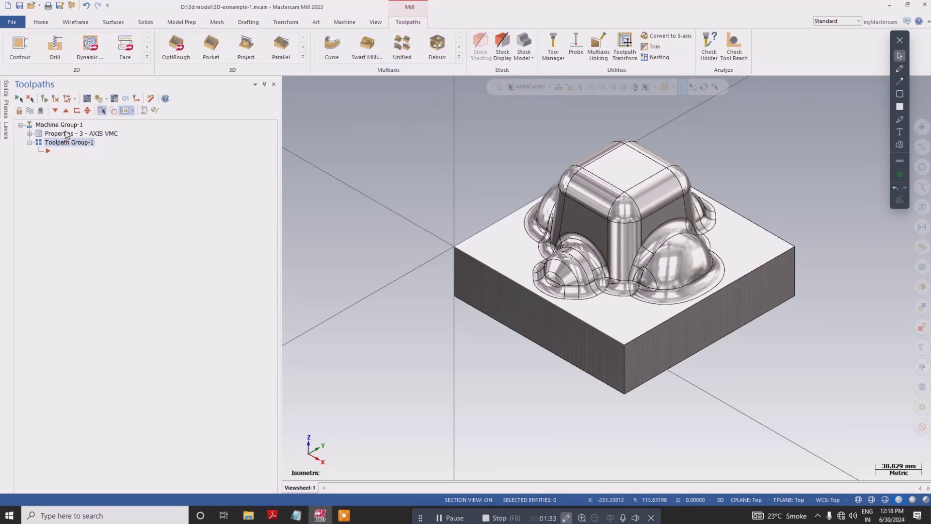
left_click(459, 57)
left_click(311, 201)
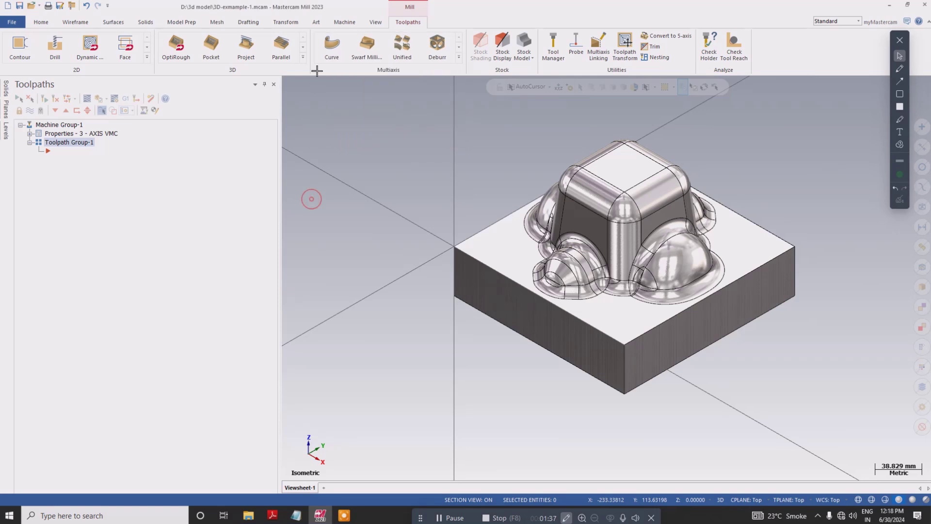
left_click(303, 58)
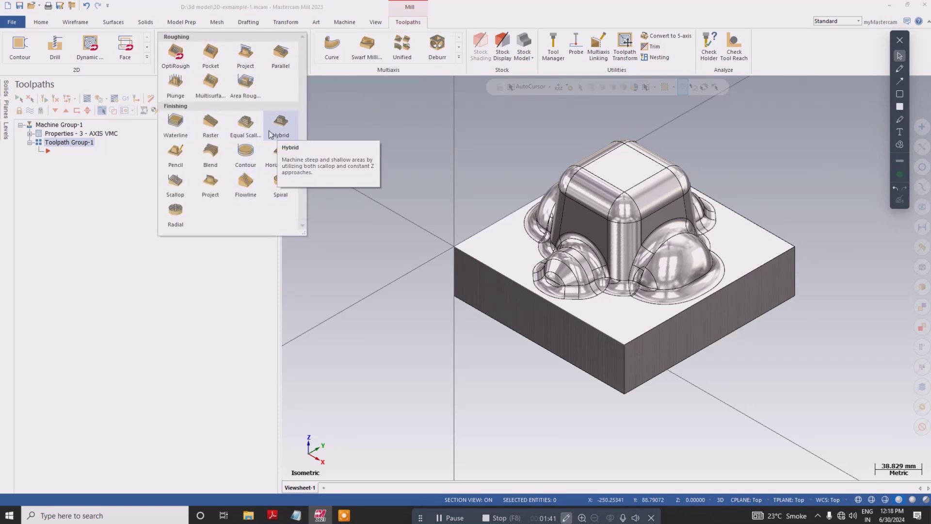
left_click(249, 130)
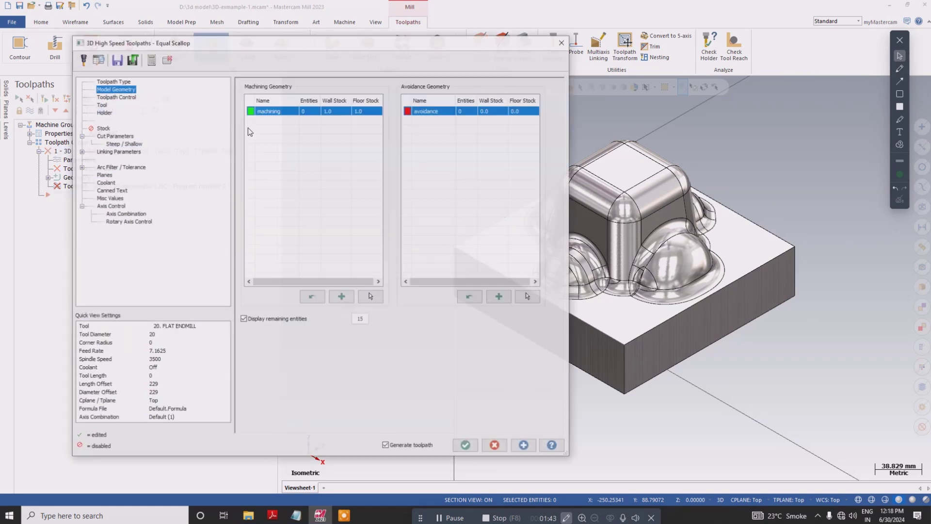
left_click(370, 296)
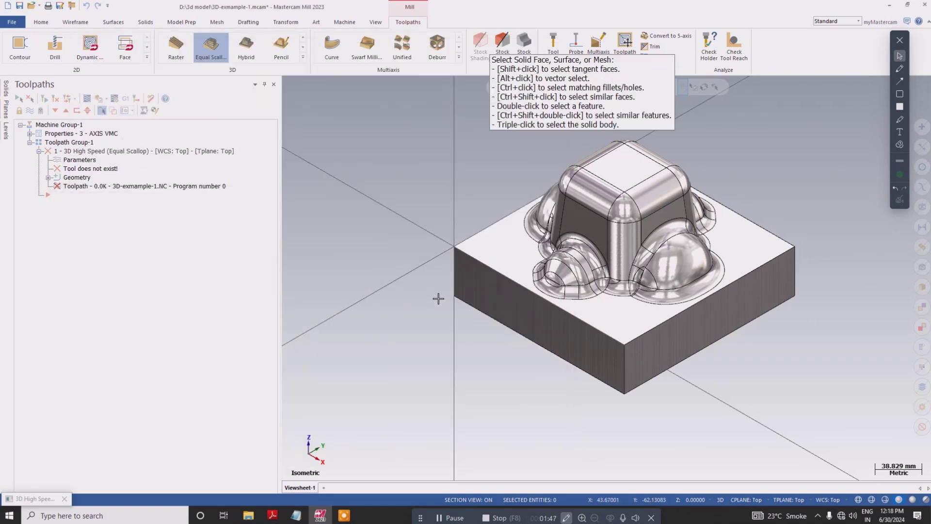
key("ctrl+a")
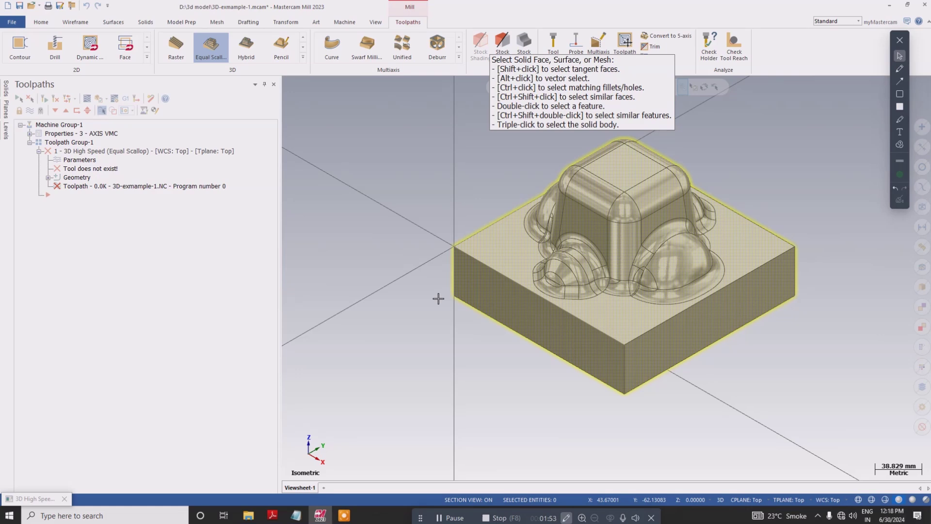
key("Return")
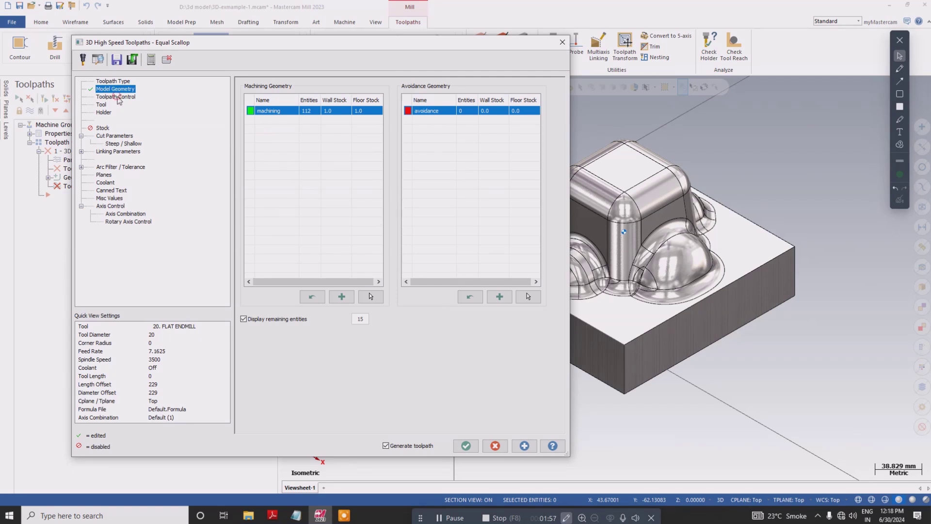
Step: Open the Toolpath Control settings and examine the Compensate to options for the containment boundary
left_click(118, 98)
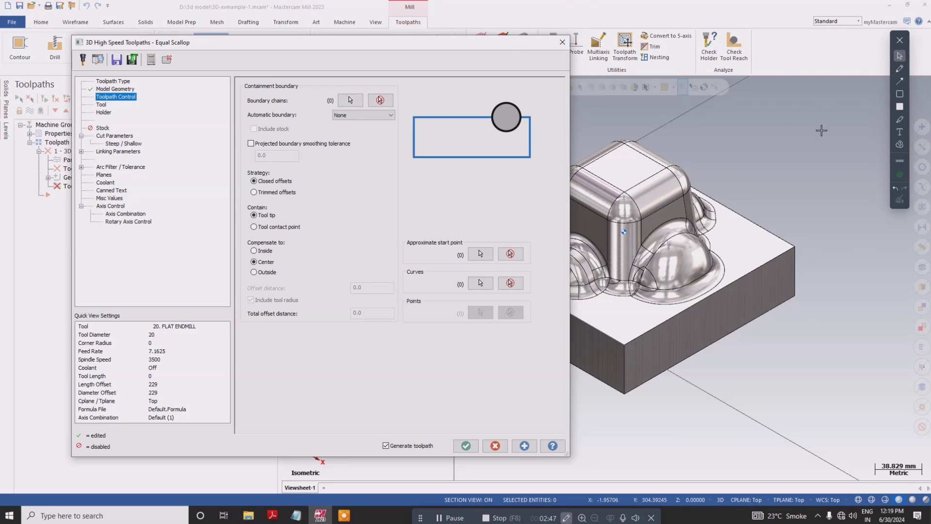
left_click(900, 95)
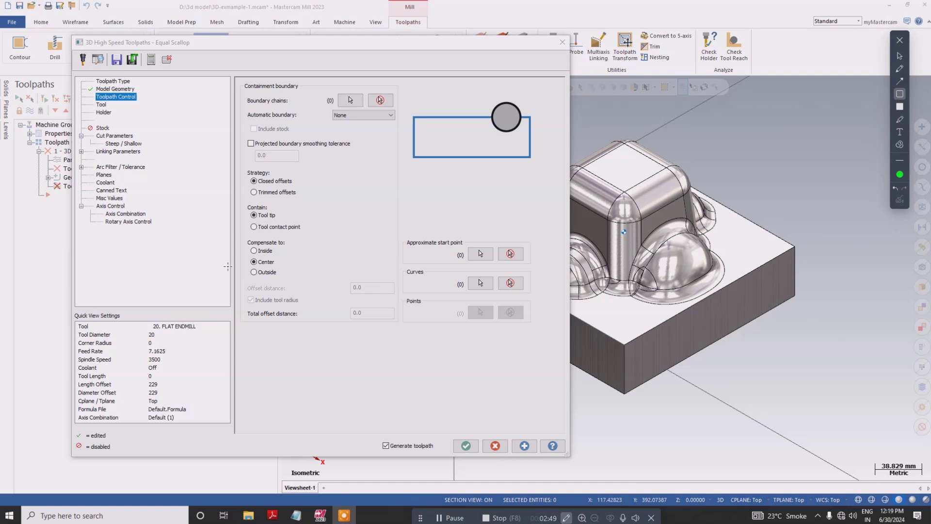
left_click_drag(247, 235, 294, 279)
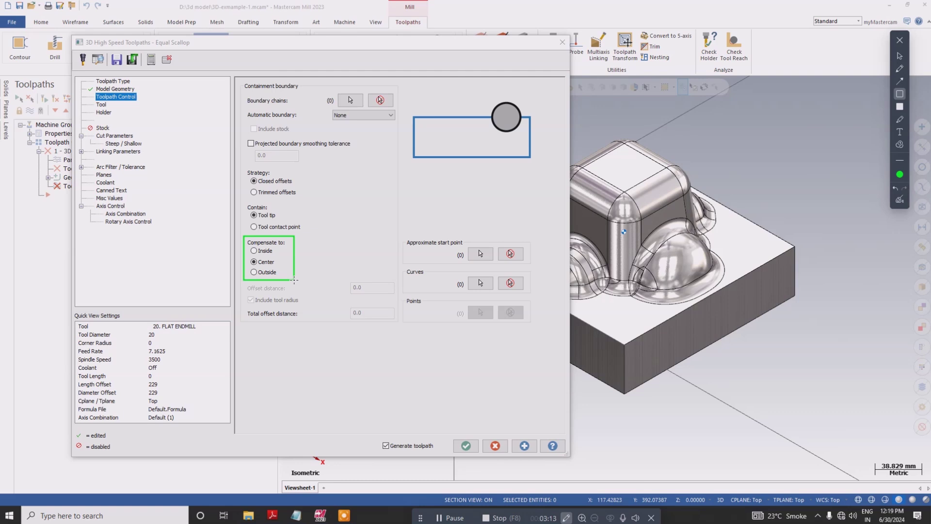
left_click(900, 200)
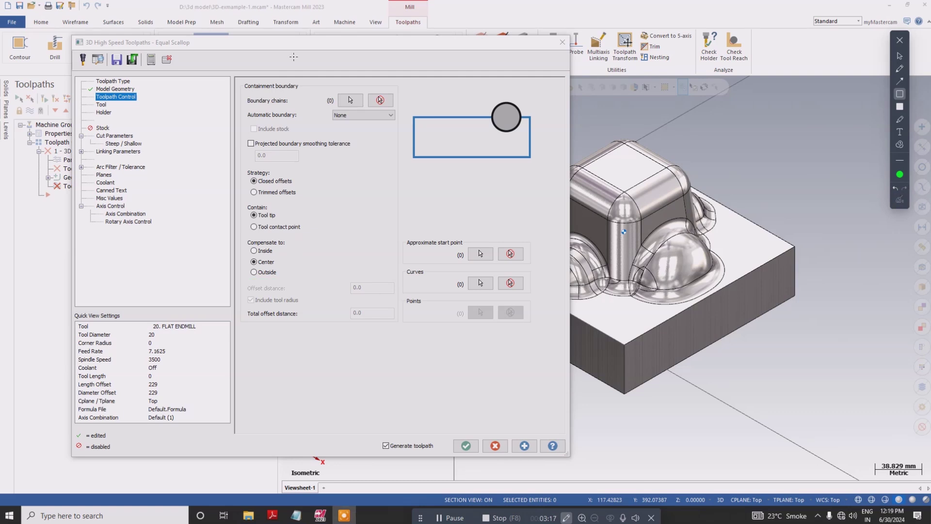
left_click(900, 56)
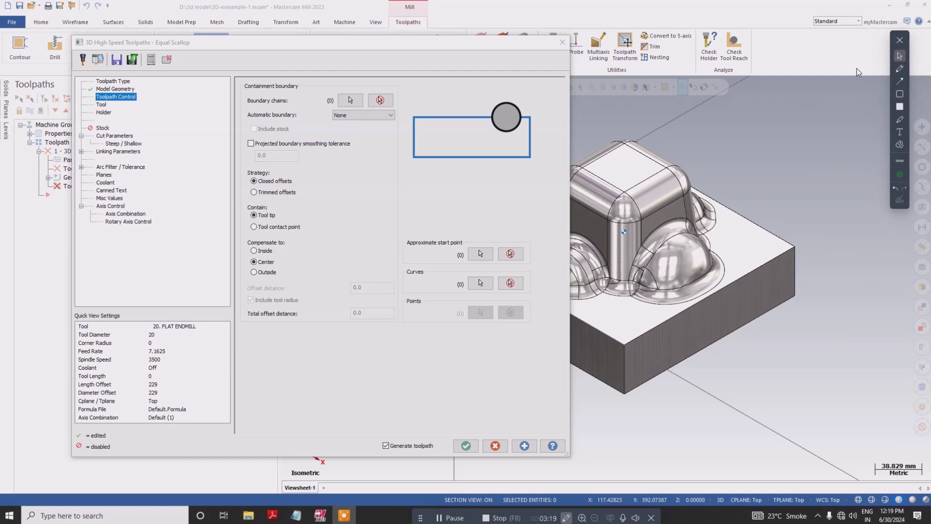
Step: Chain the outer edge loop of the base block's upper face as the containment boundary, using solid chaining
left_click(352, 101)
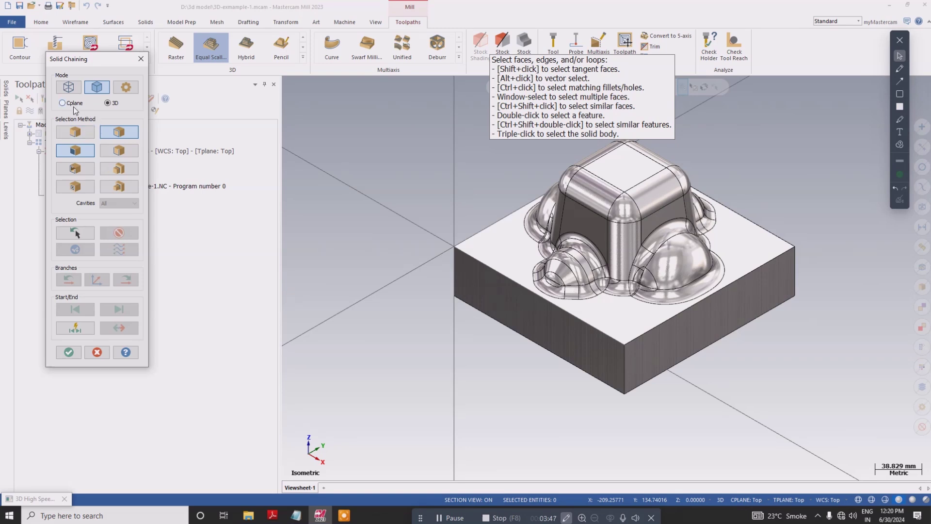
left_click(67, 87)
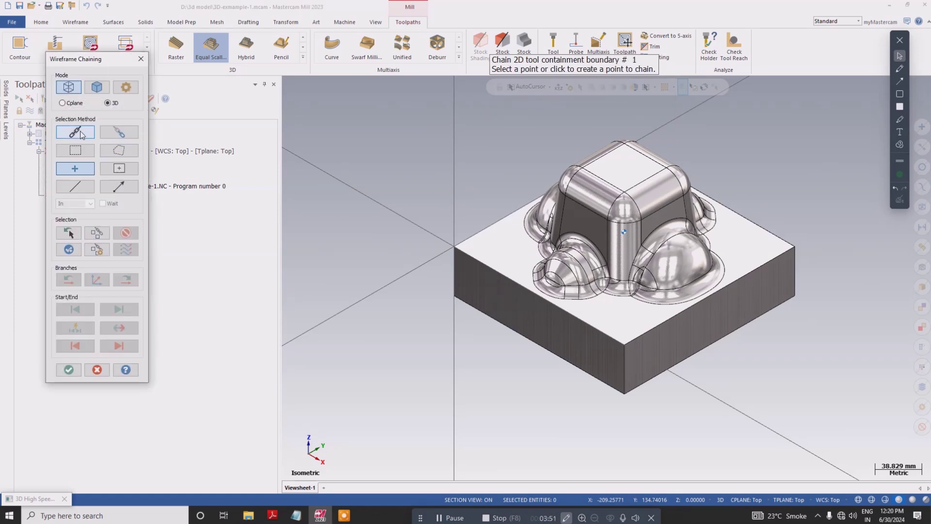
left_click(97, 87)
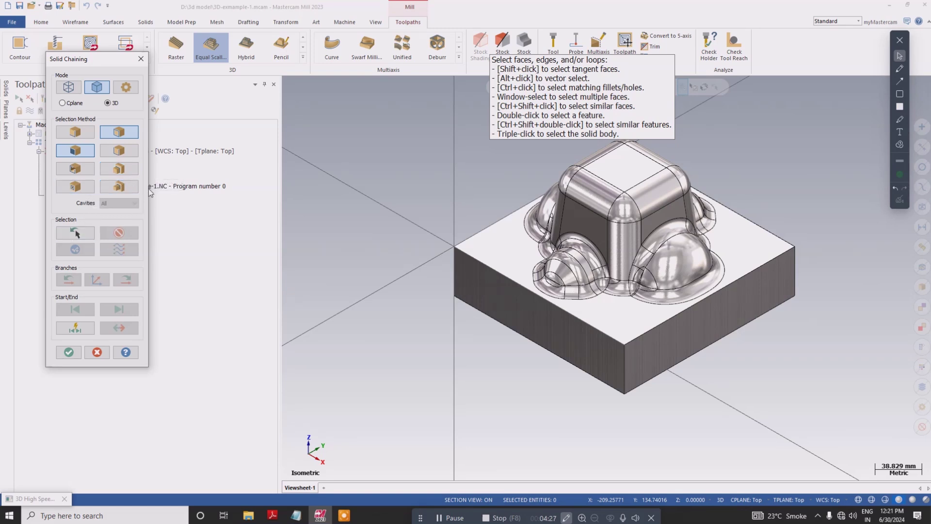
left_click(75, 152)
left_click(482, 236)
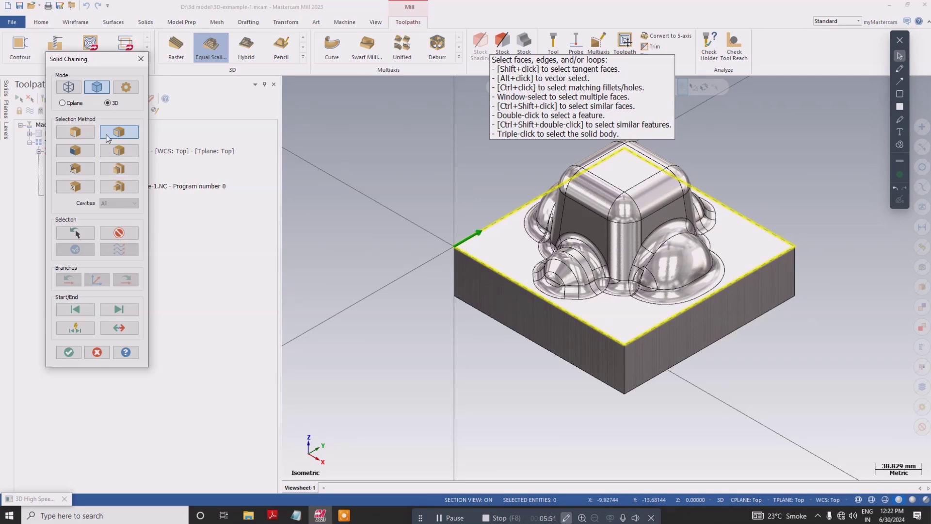
left_click(69, 352)
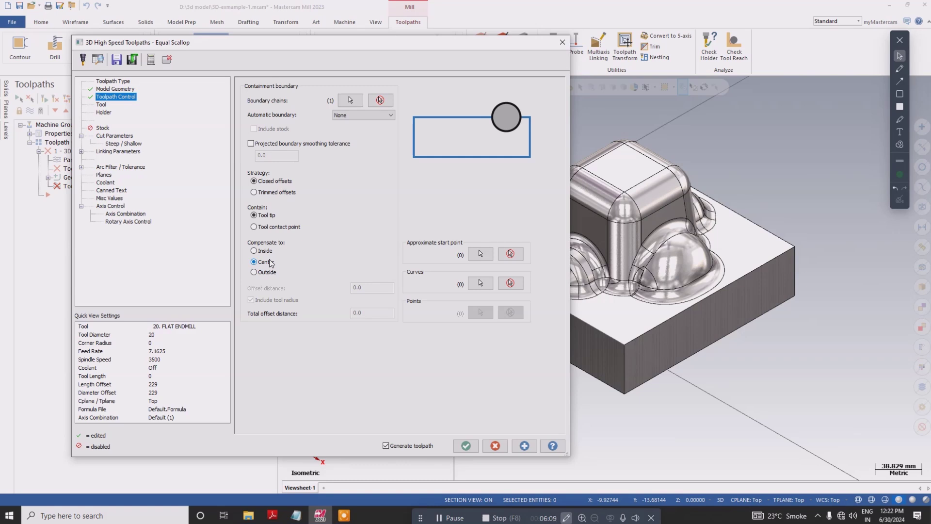
left_click(901, 68)
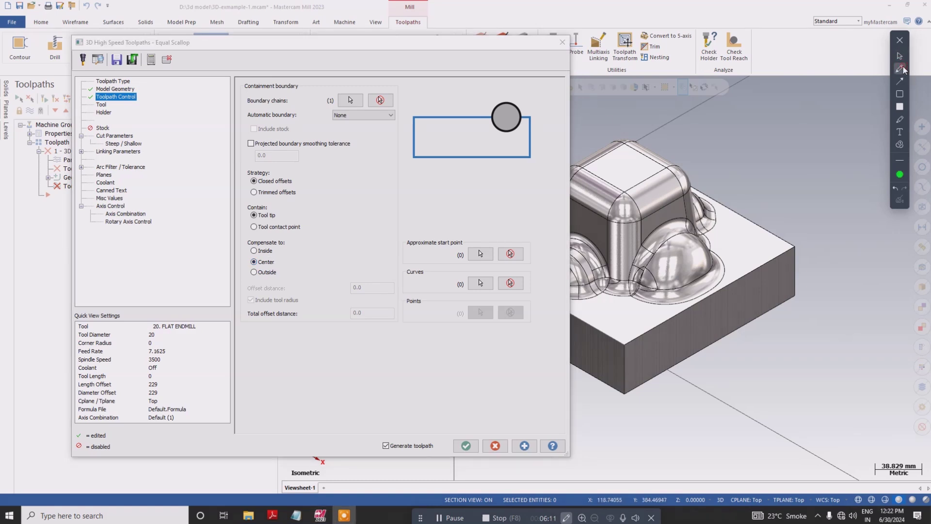
left_click_drag(507, 104, 546, 52)
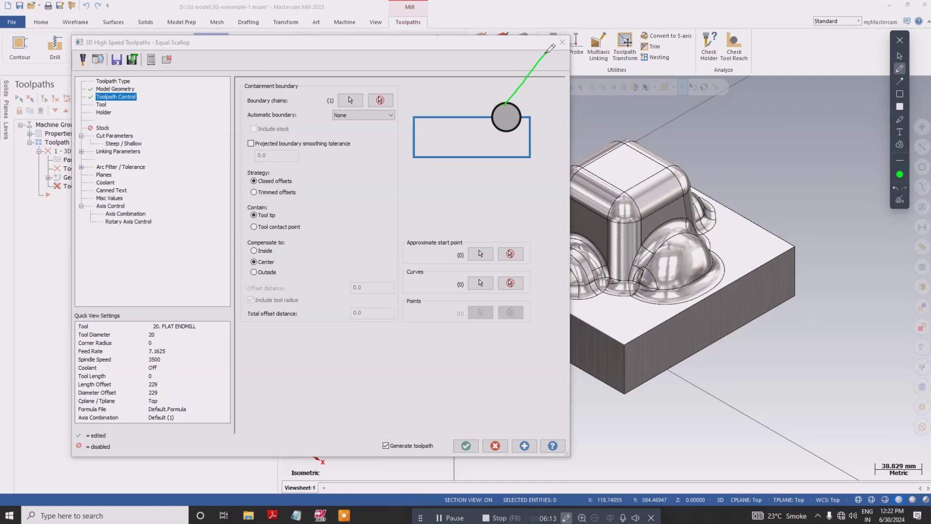
left_click(899, 174)
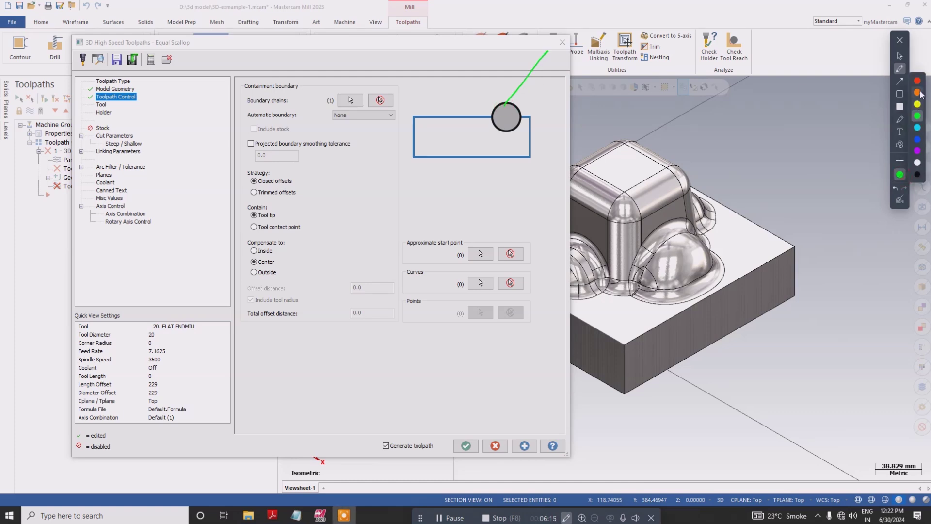
left_click(917, 81)
left_click(900, 200)
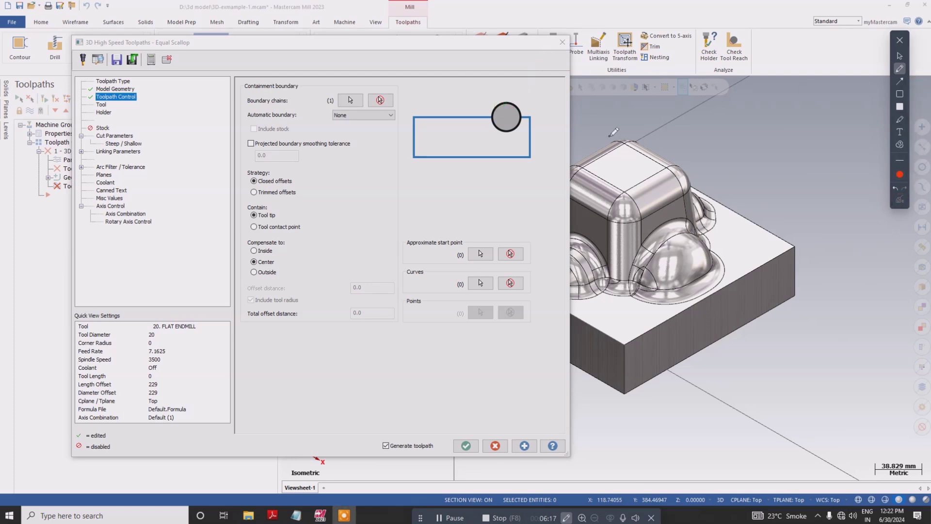
left_click(512, 73)
mouse_move(505, 106)
left_mouse_down()
mouse_move(508, 72)
mouse_move(482, 75)
mouse_move(503, 83)
left_mouse_up()
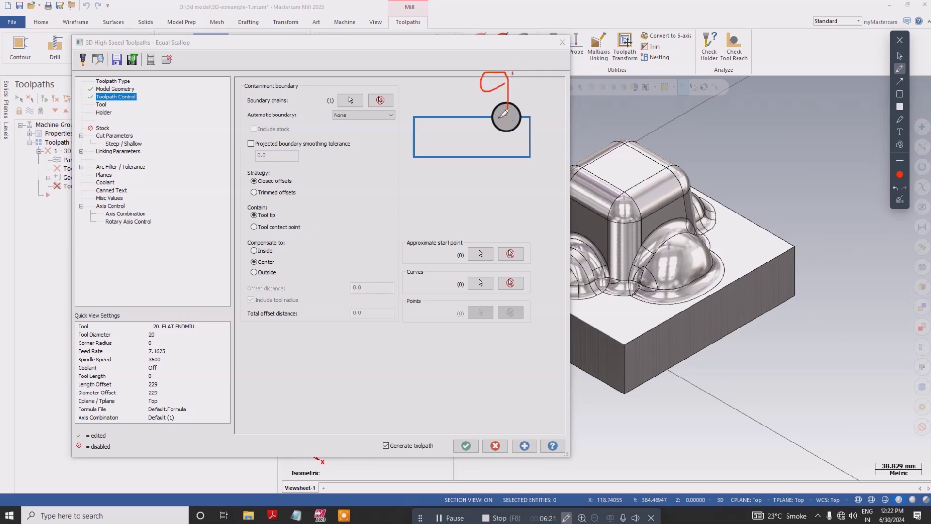
mouse_move(490, 117)
left_mouse_down()
mouse_move(524, 118)
mouse_move(506, 138)
mouse_move(500, 131)
mouse_move(527, 121)
left_mouse_up()
mouse_move(726, 285)
left_mouse_down()
mouse_move(813, 240)
mouse_move(803, 268)
mouse_move(768, 218)
mouse_move(796, 247)
left_mouse_up()
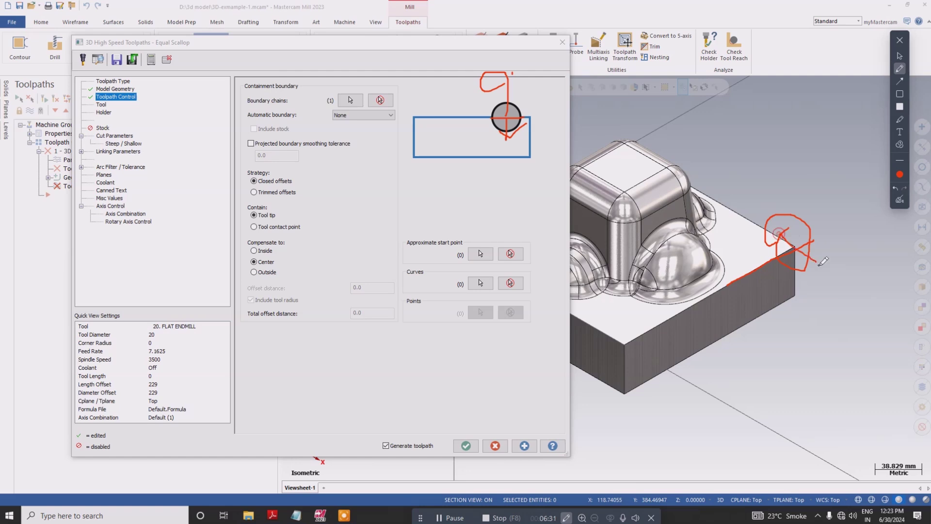
left_click(900, 200)
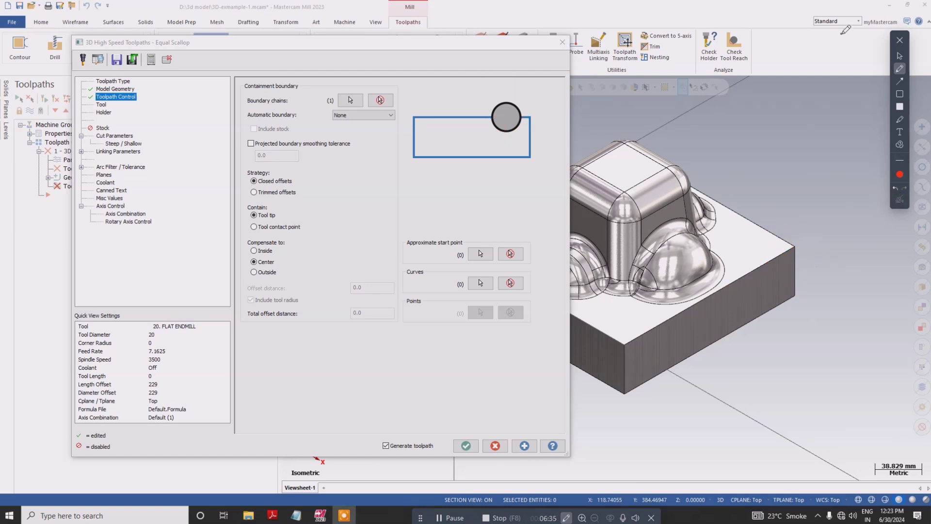
left_click(900, 56)
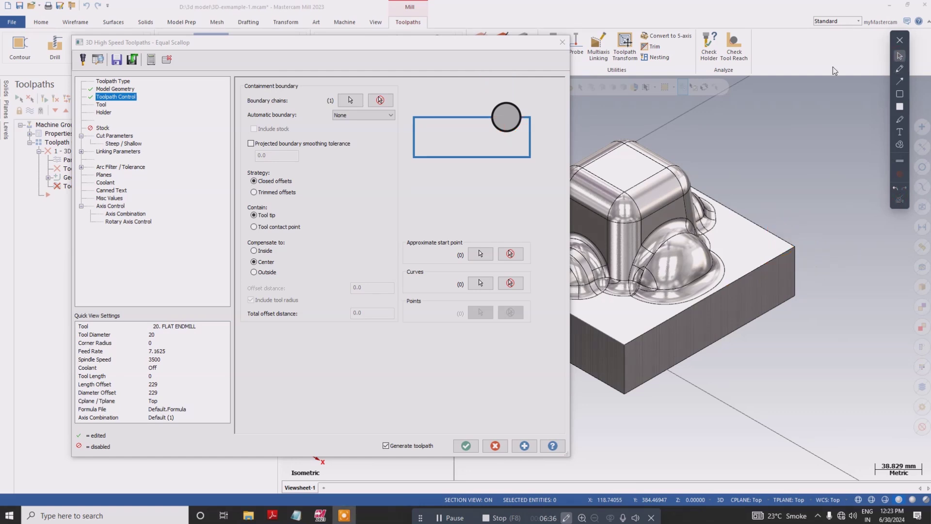
Step: Review the toolpath type, geometry, boundary, tool, cut and linking settings, and accept the Equal Scallop toolpath with the 20 mm flat endmill
left_click(114, 82)
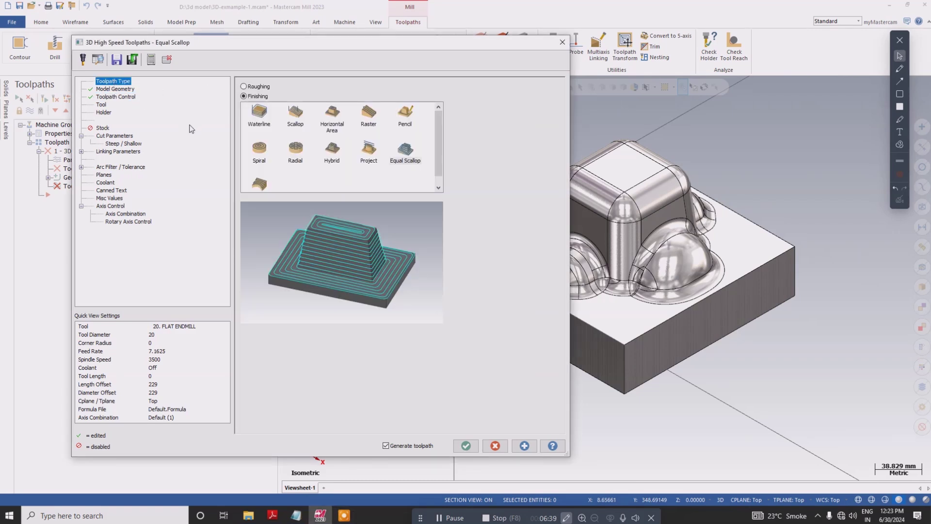
left_click(123, 90)
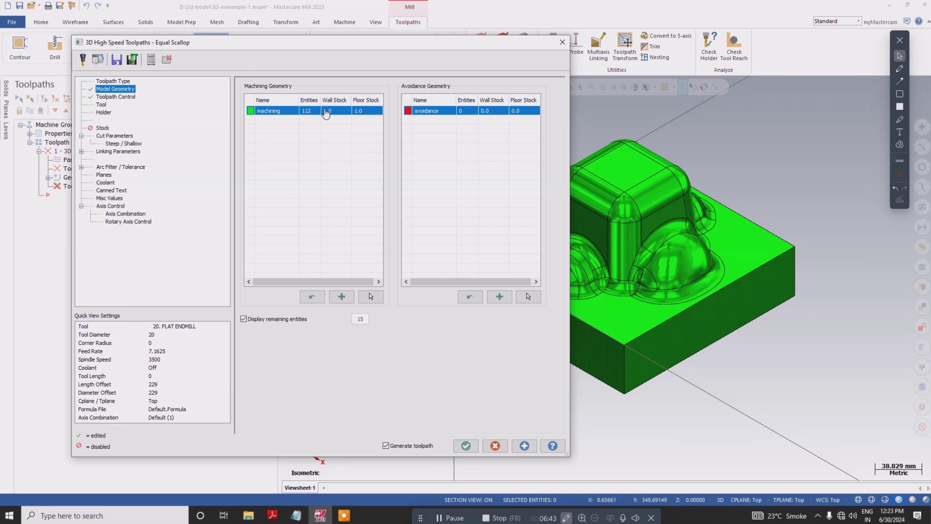
left_click(116, 97)
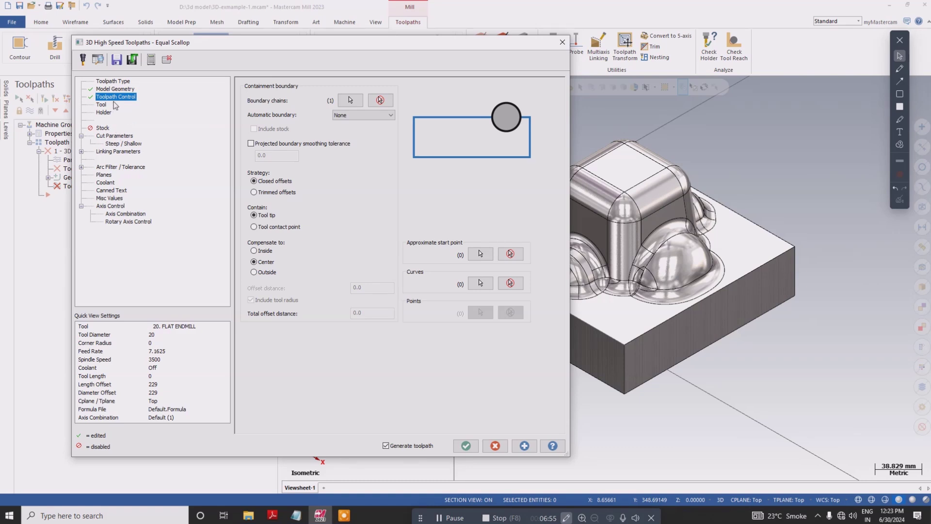
left_click(107, 105)
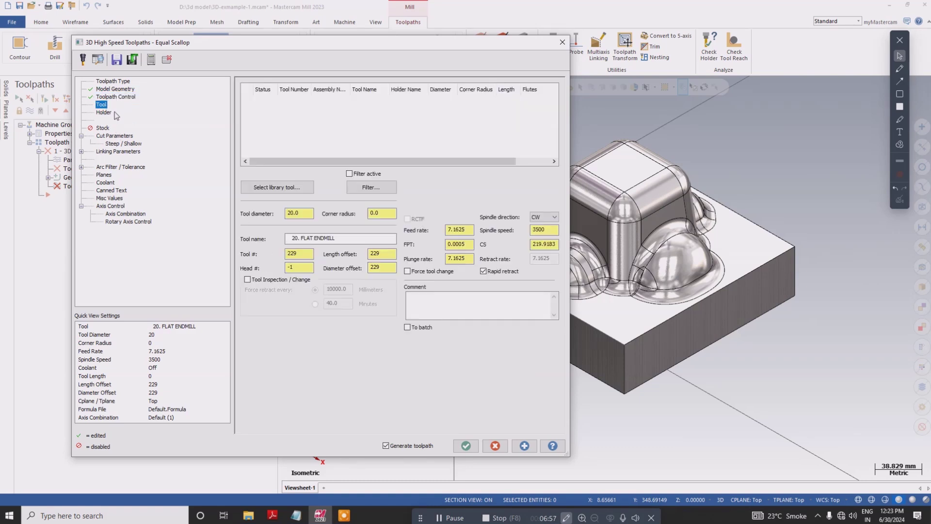
left_click(119, 136)
left_click(127, 151)
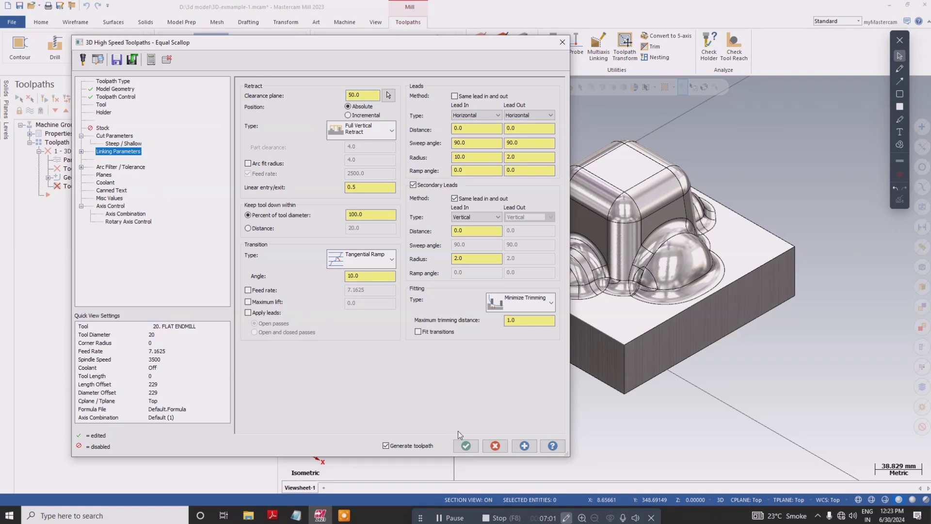
left_click(465, 445)
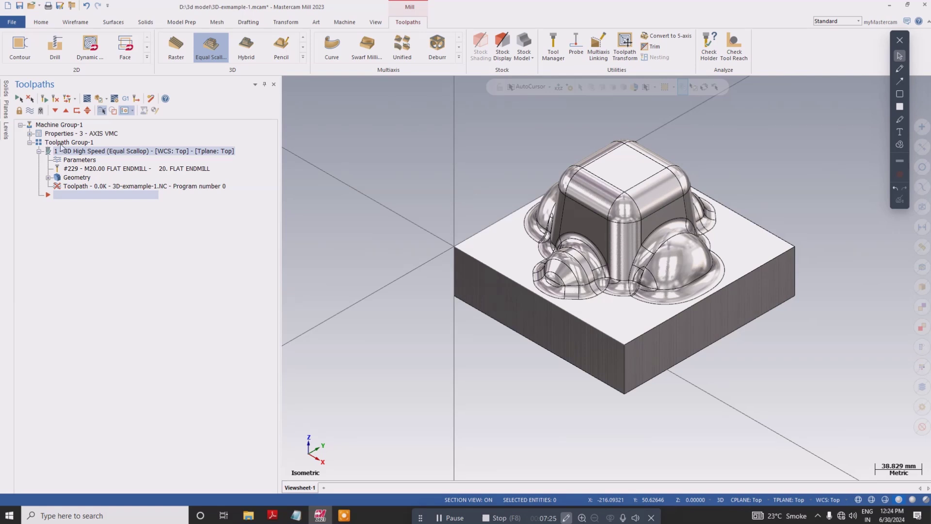
left_click(901, 108)
left_click_drag(41, 148, 53, 161)
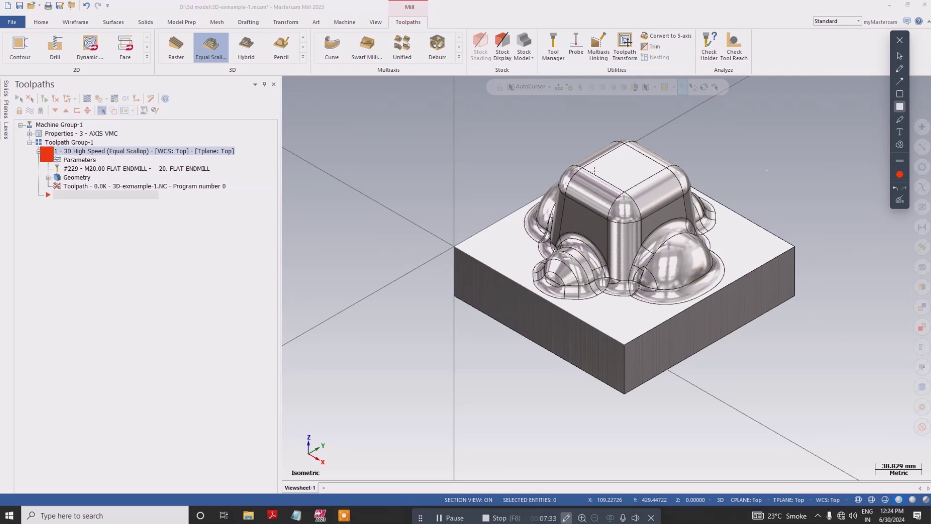
left_click(901, 200)
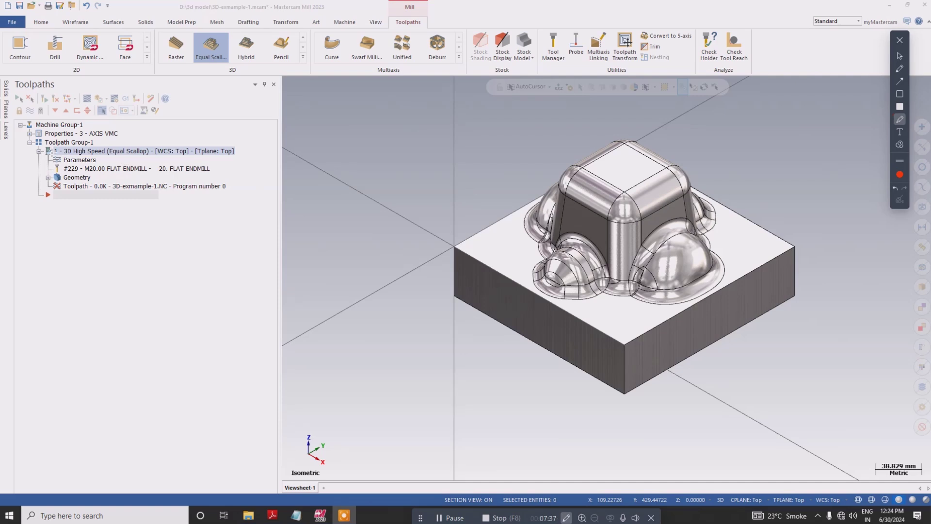
mouse_move(47, 145)
left_mouse_down()
mouse_move(57, 175)
mouse_move(62, 167)
mouse_move(30, 148)
mouse_move(45, 159)
left_mouse_up()
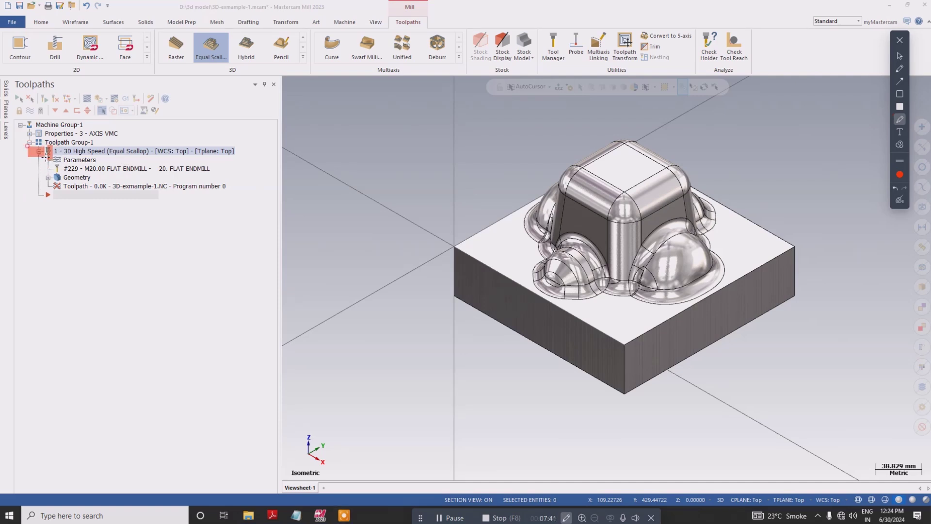
left_click(899, 199)
left_click_drag(35, 142, 54, 160)
left_click(900, 201)
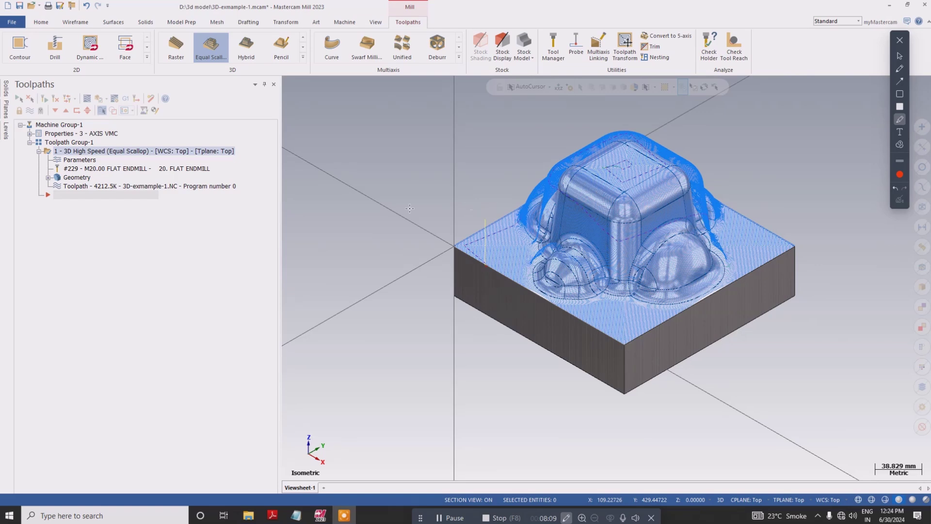
left_click(899, 56)
Step: Reopen the Equal Scallop parameters and filter the tool library to ball end mills instead of bull end mills
left_click(87, 161)
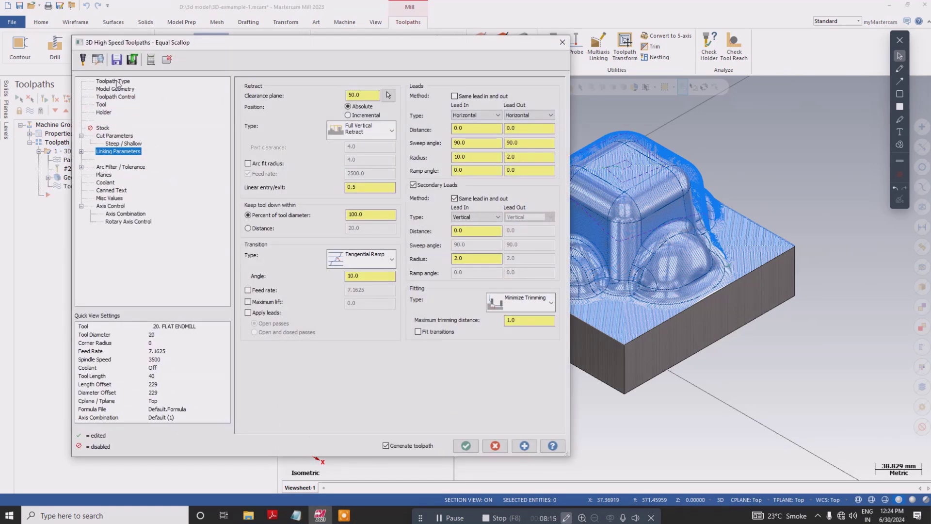
left_click(102, 105)
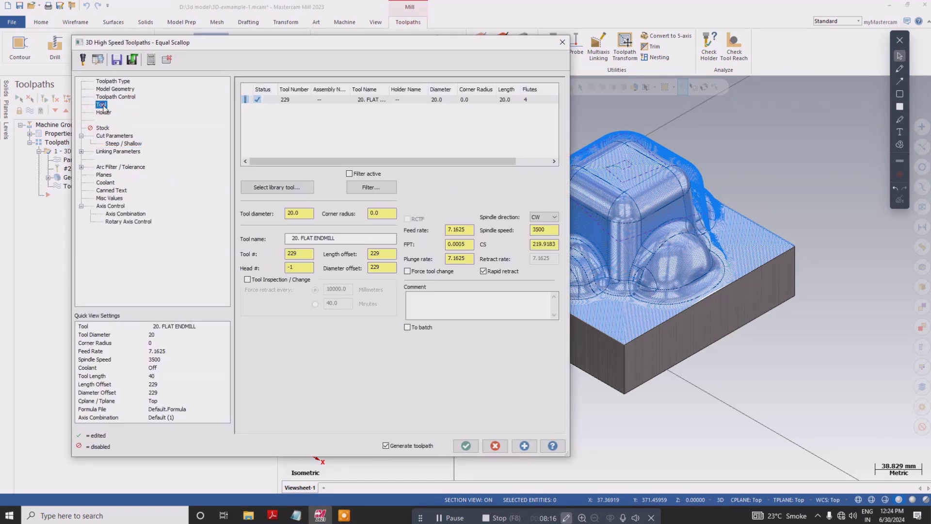
left_click(305, 189)
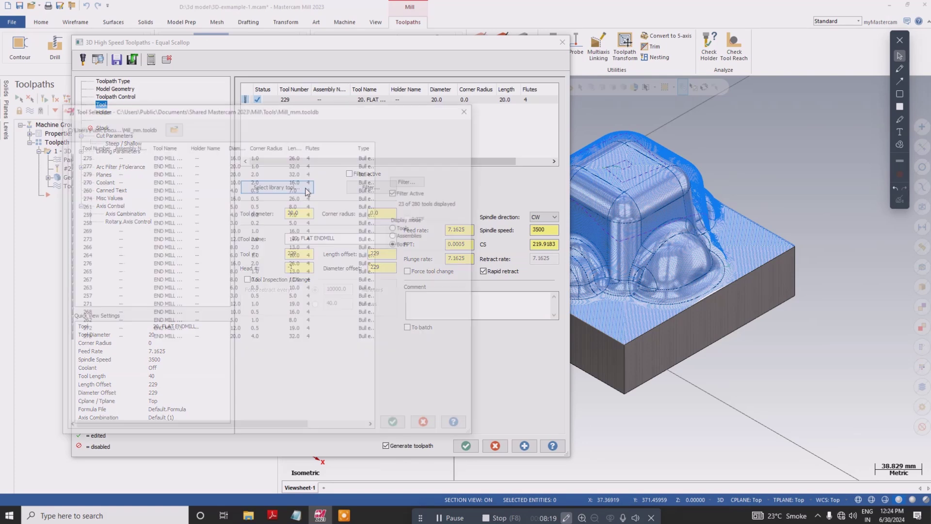
left_click(412, 180)
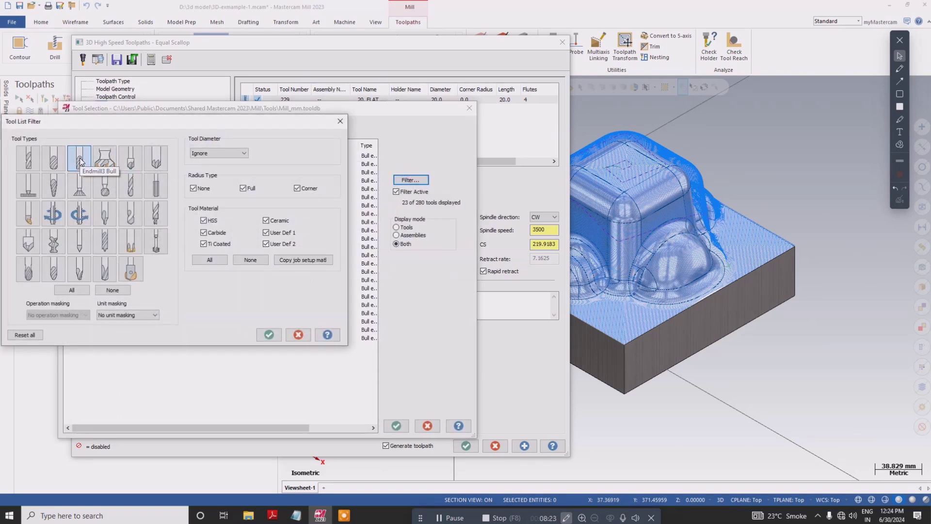
left_click(55, 158)
left_click(74, 157)
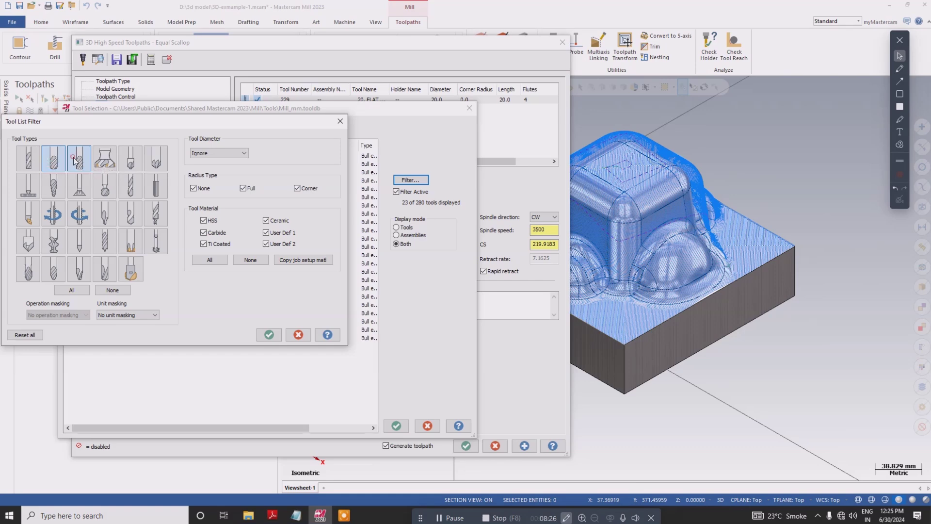
left_click(269, 335)
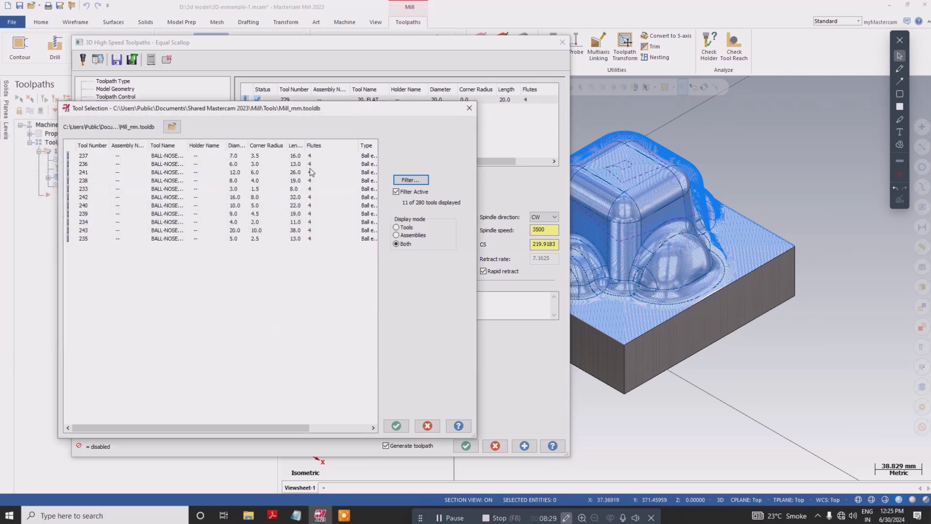
Step: Add the 8 mm ball-nose end mill with 4 mm corner radius from the library and set its tool number to 1
left_click(239, 181)
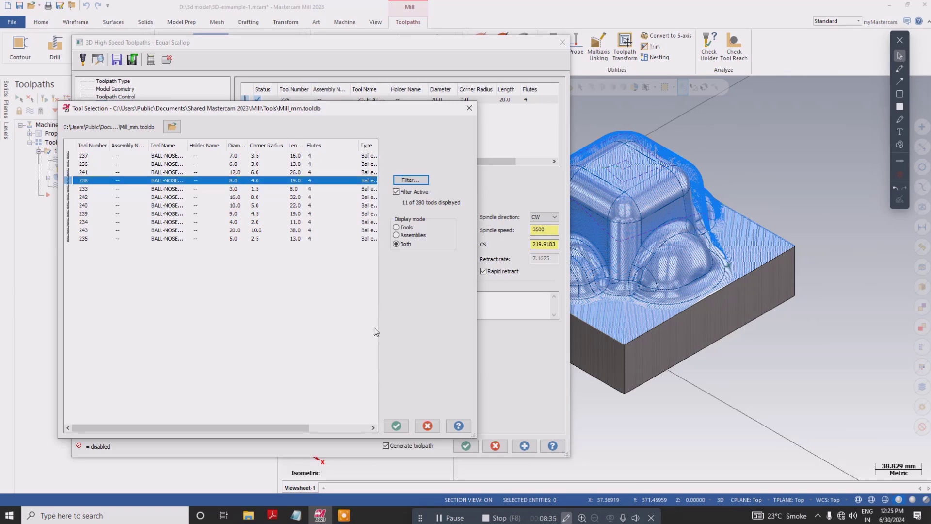
left_click(397, 425)
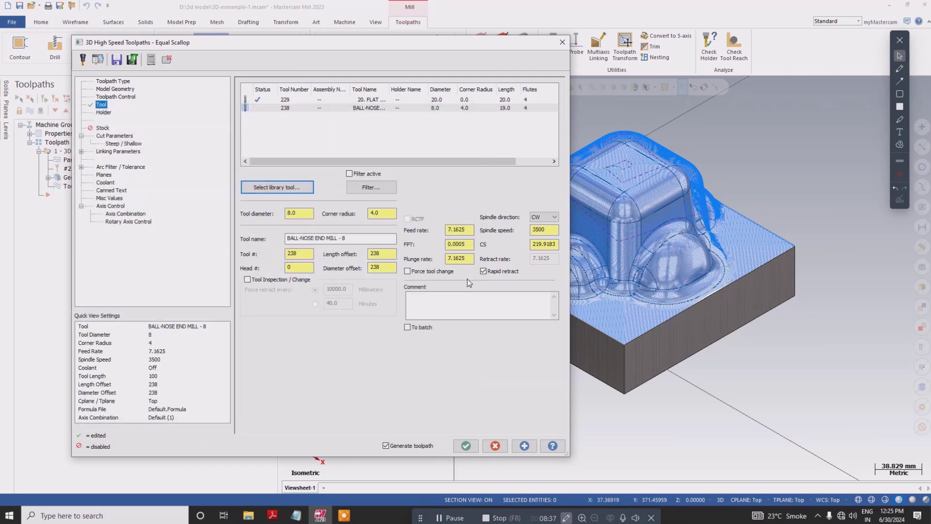
double_click(301, 253)
type("1")
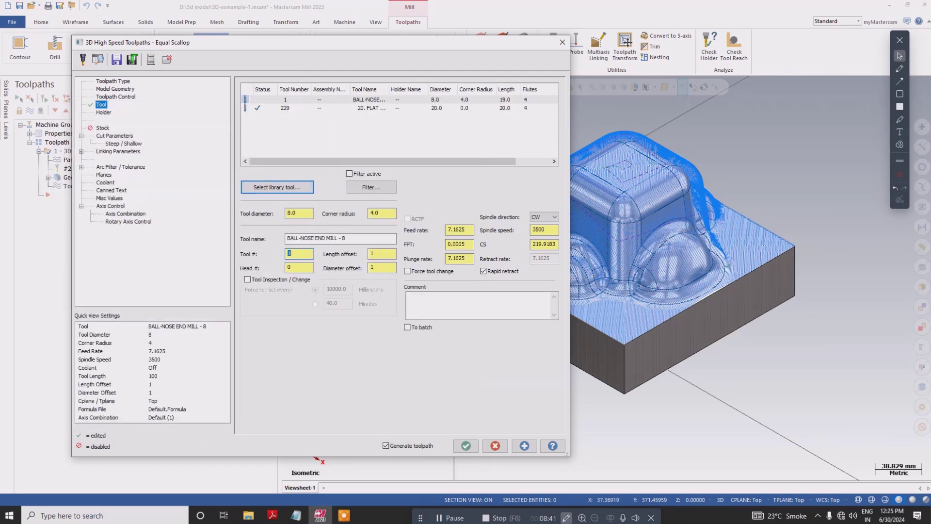
Step: Set the Equal Scallop stepover to 0.2 in the cut parameters and accept the toolpath settings
left_click(104, 128)
left_click(112, 137)
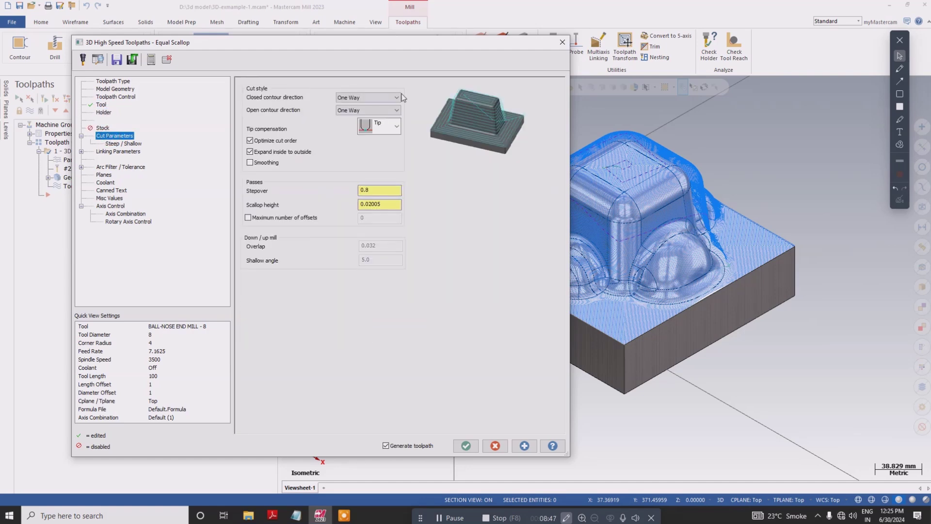
double_click(367, 191)
type("0.2")
key("Return")
left_click(466, 445)
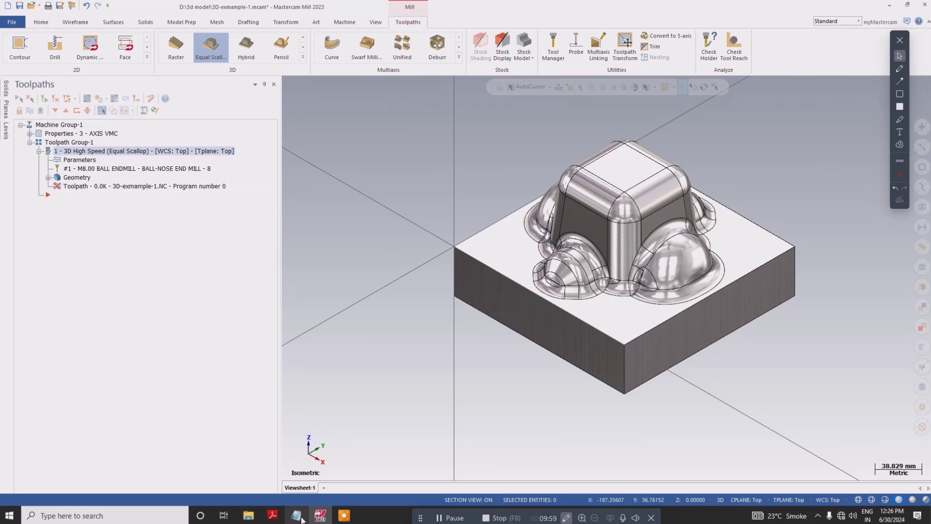
Step: Switch to the Mastercam course PDF in Adobe Reader, review the geometry selection and 2D contour topics in Module 3, and return to Mastercam
left_click(281, 516)
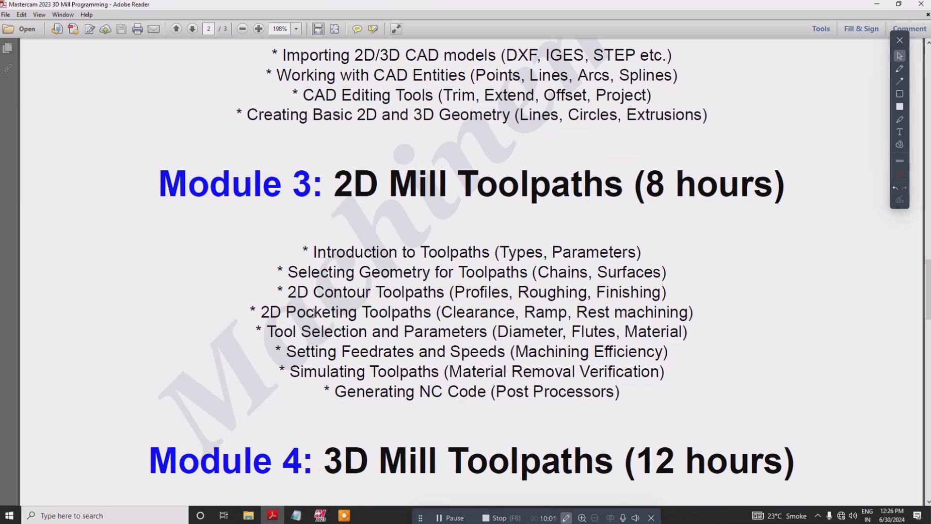
left_click(900, 94)
mouse_move(284, 264)
left_mouse_down()
mouse_move(332, 285)
mouse_move(690, 281)
left_mouse_up()
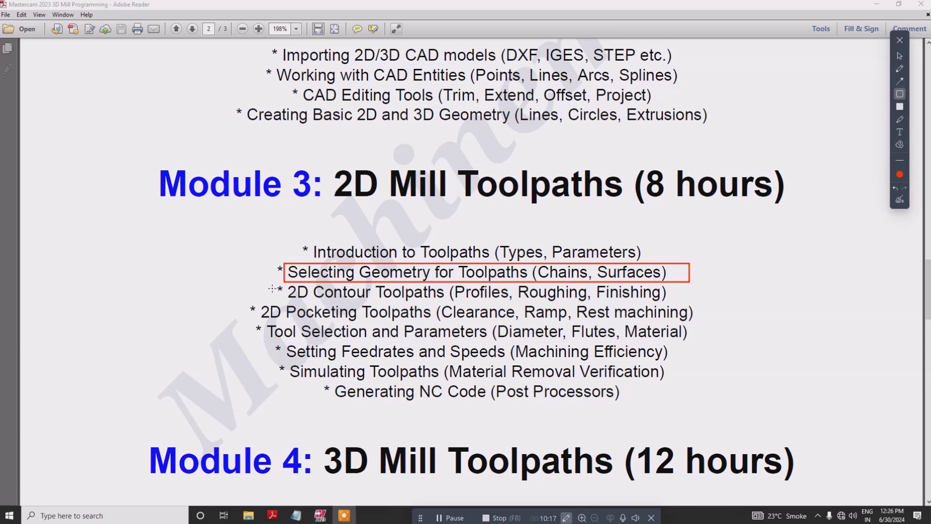
left_click(902, 70)
mouse_move(277, 293)
left_mouse_down()
mouse_move(364, 303)
mouse_move(703, 293)
left_mouse_up()
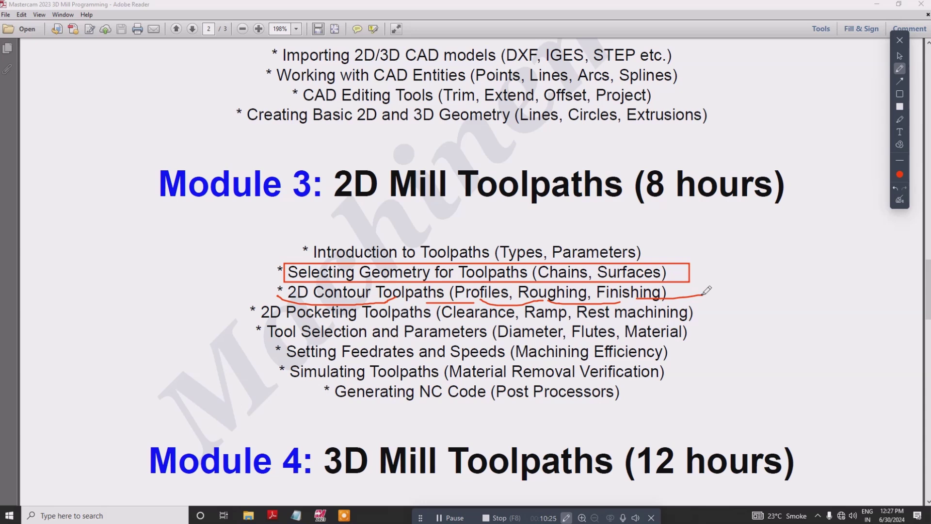
left_click(904, 202)
left_click(900, 56)
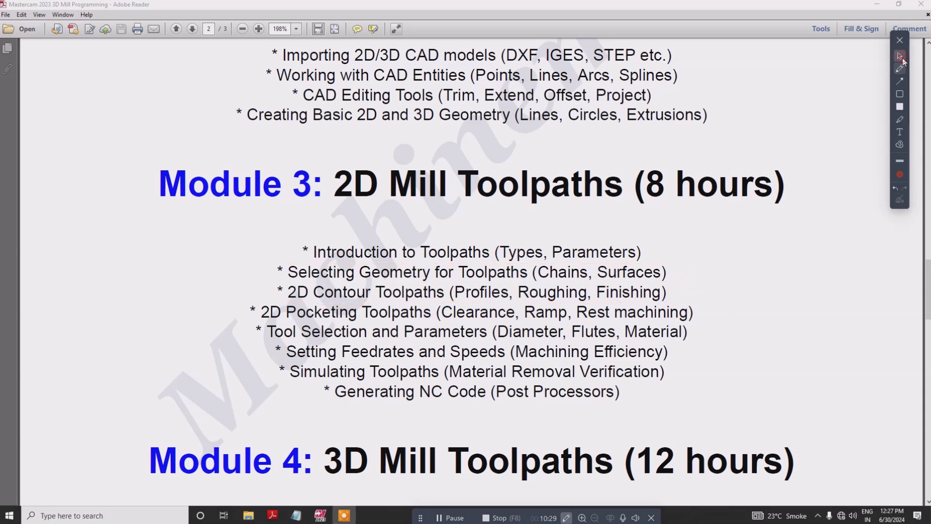
left_click(319, 515)
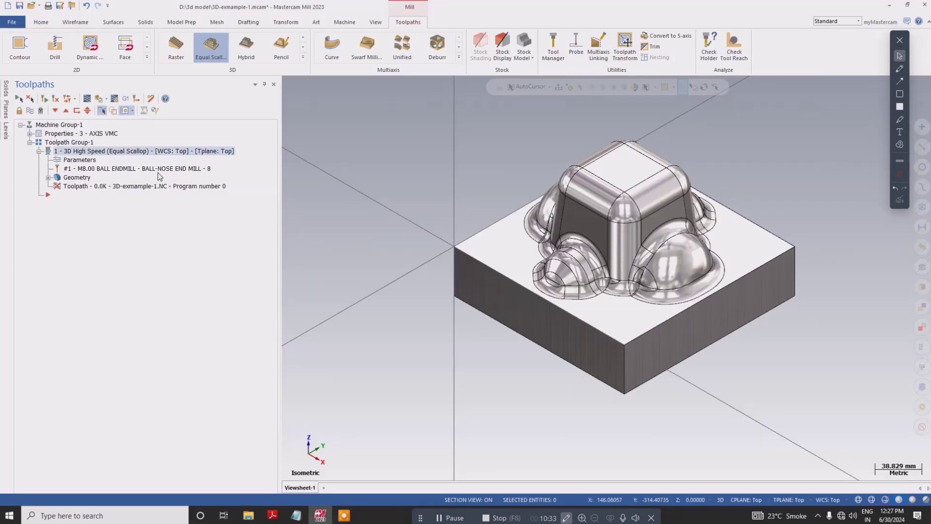
Step: Regenerate the dirty Equal Scallop operation with its new tool and stepover
left_click(55, 98)
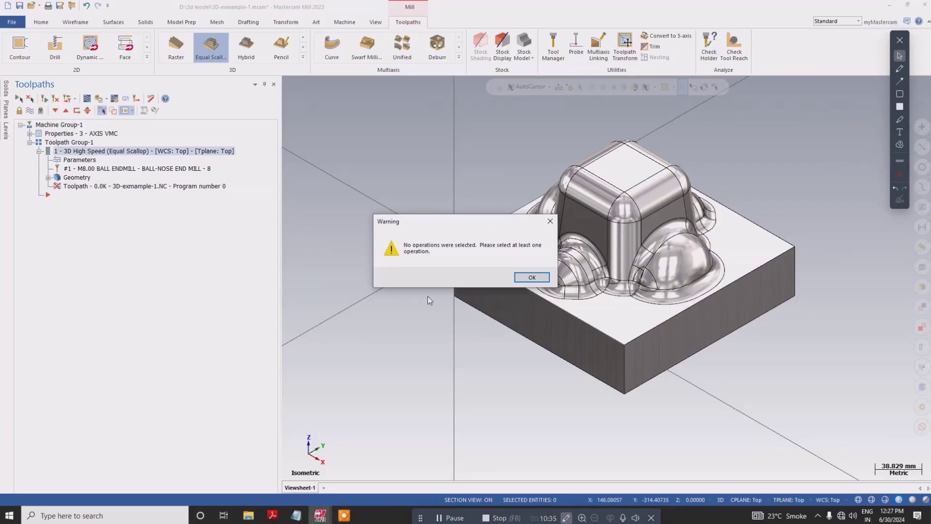
left_click(531, 278)
left_click(74, 144)
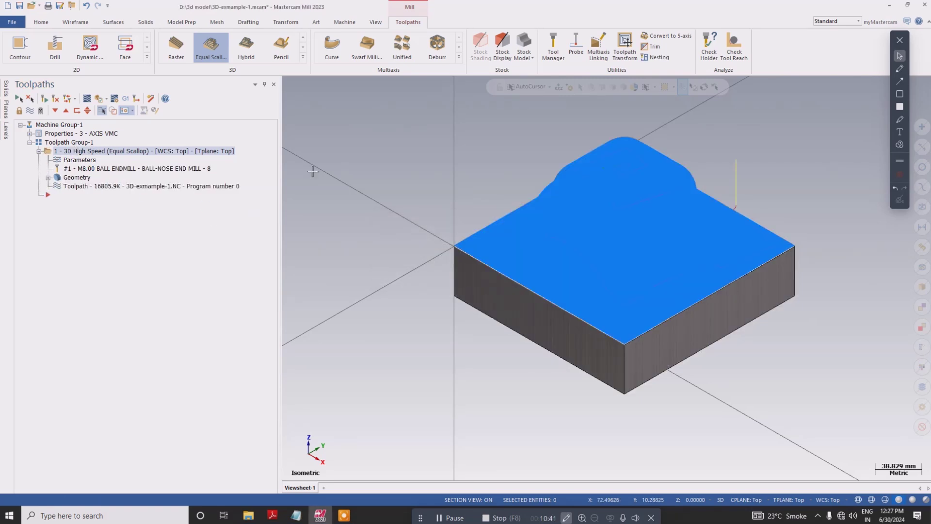
Step: Save the part file and display the whole part with its toolpath in a fitted isometric view
scroll(456, 216, "up", 1)
scroll(455, 216, "up", 2)
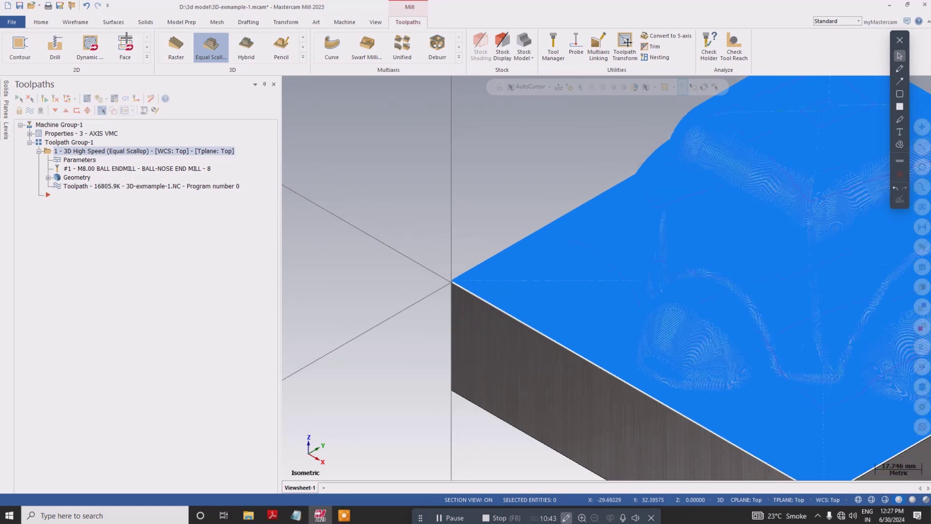
left_click(20, 7)
right_click(358, 145)
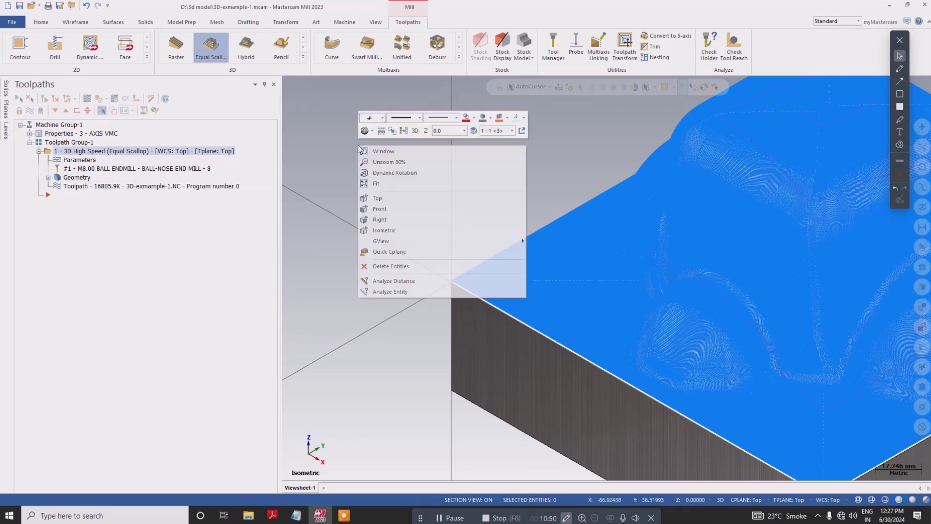
left_click(401, 230)
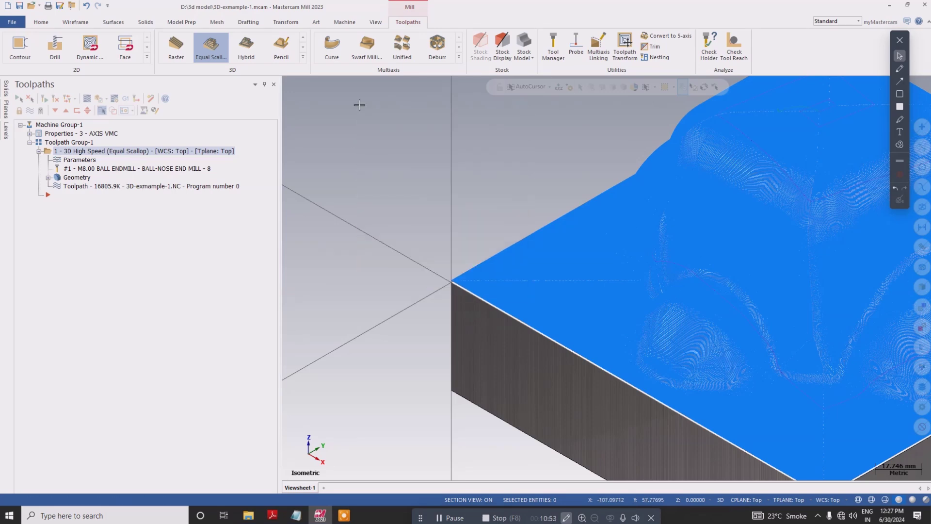
right_click(344, 102)
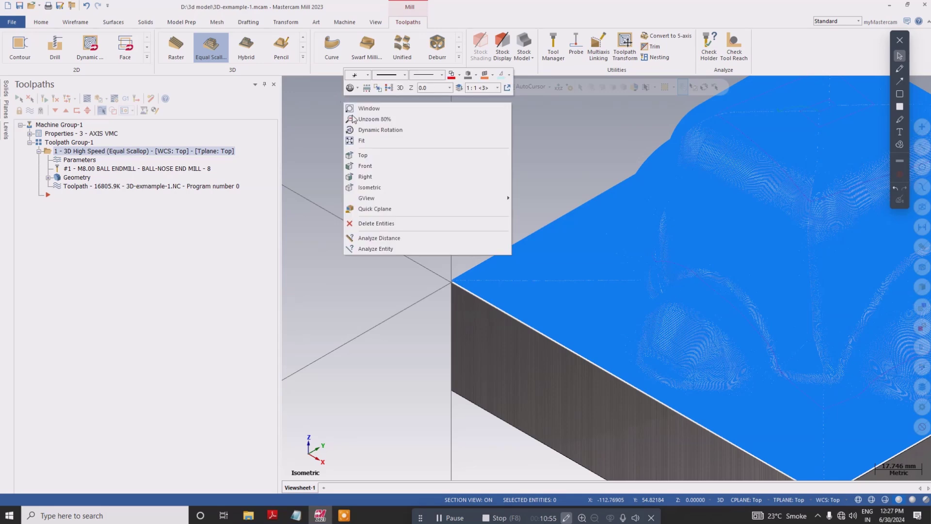
left_click(364, 140)
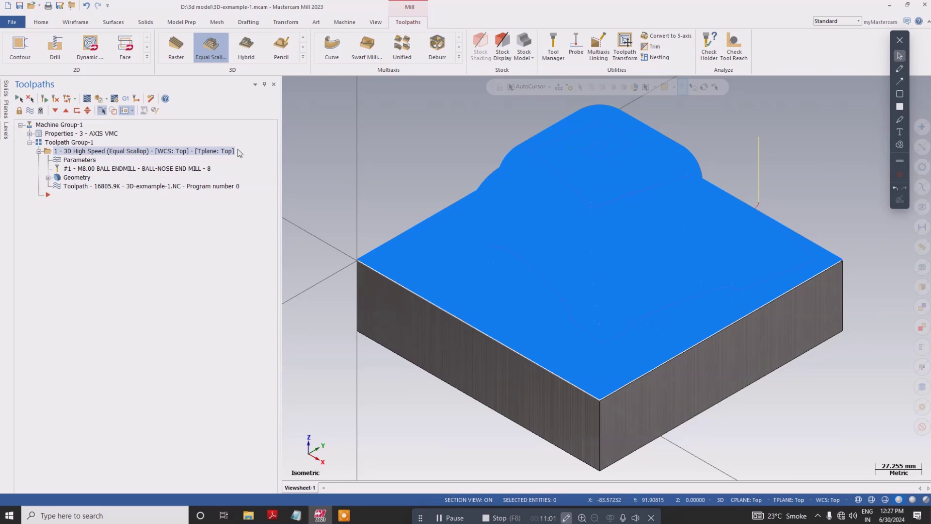
key("alt+a")
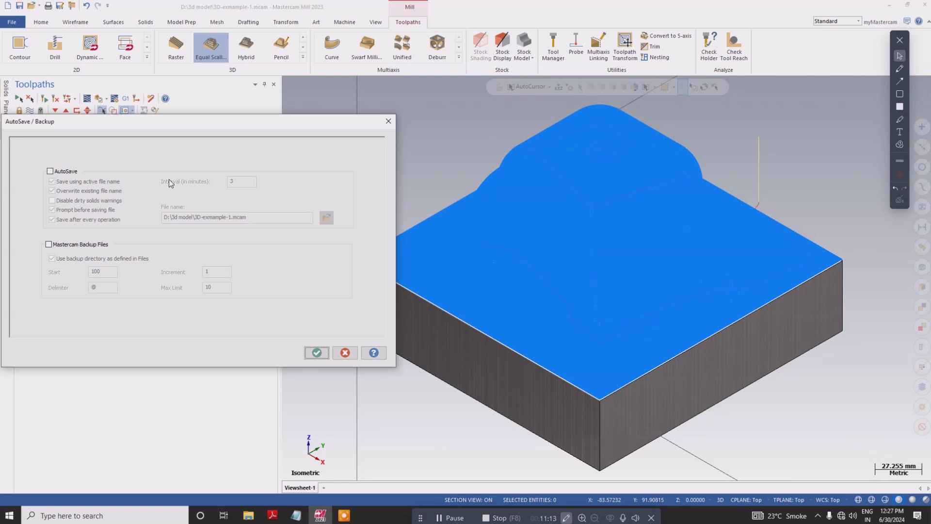
left_click(345, 353)
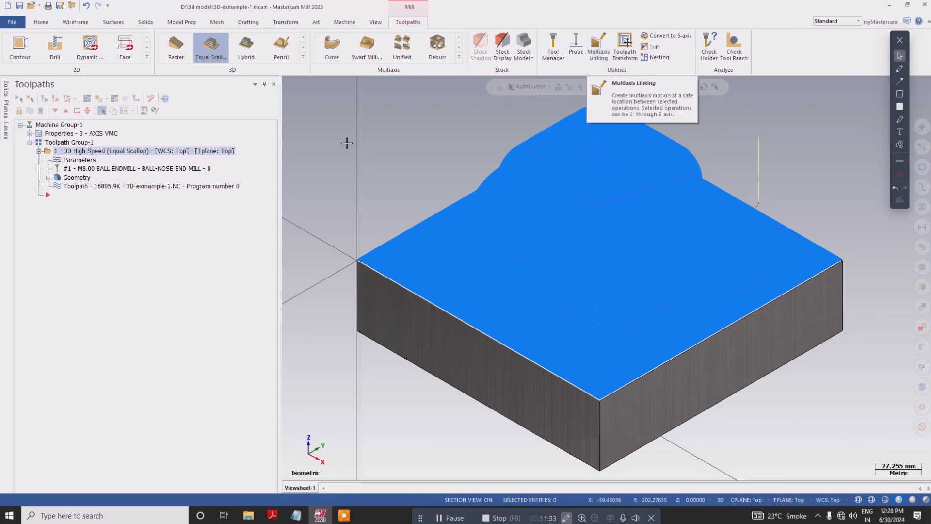
left_click(433, 152)
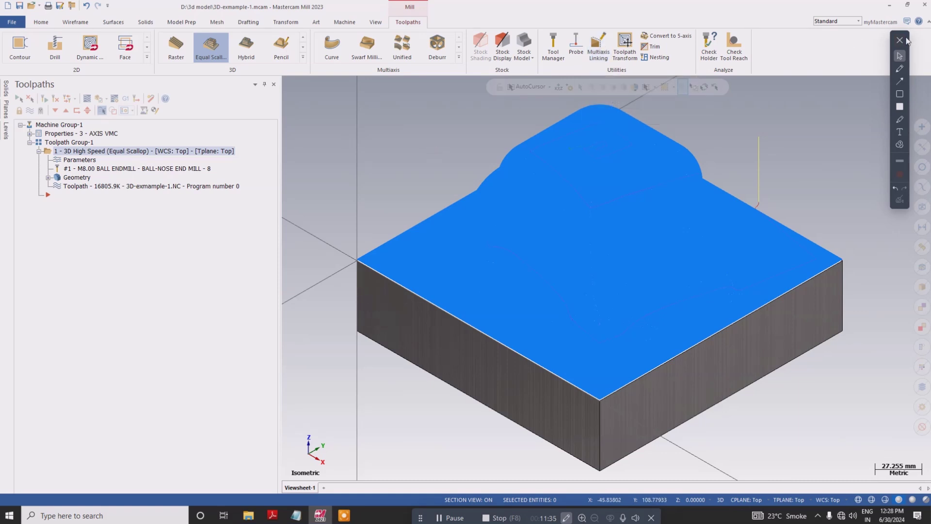
left_click(900, 41)
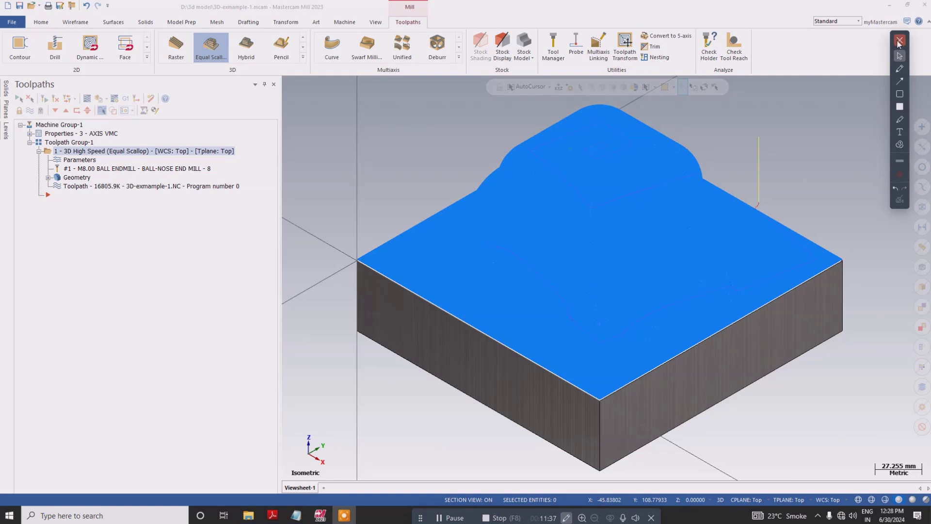
left_click(898, 41)
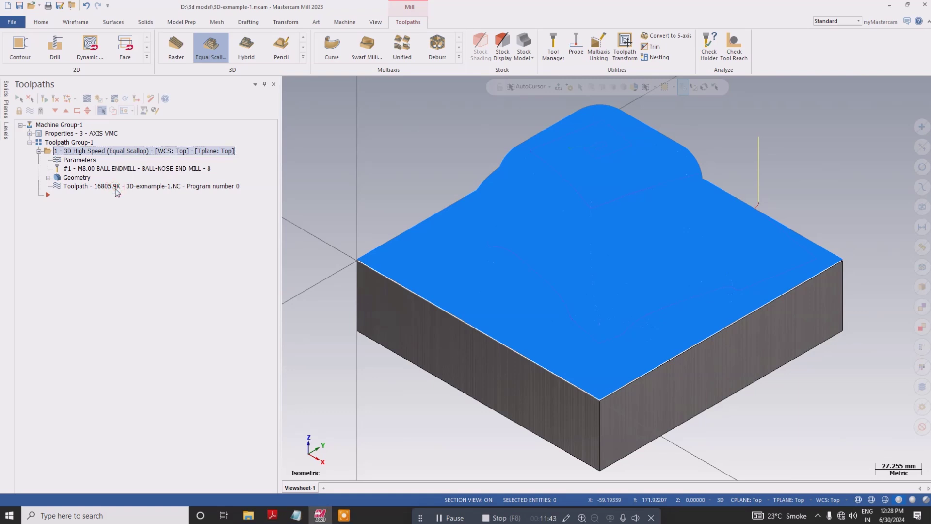
Step: Play the Equal Scallop toolpath through to the end in Backplot, adjusting the playback speed, and close Backplot
key("alt+t")
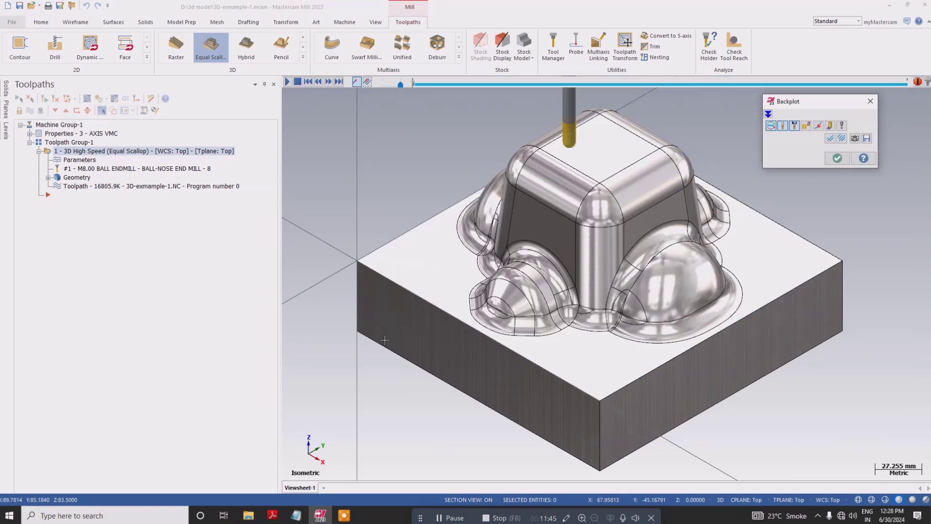
scroll(385, 340, "down", 3)
scroll(385, 340, "down", 1)
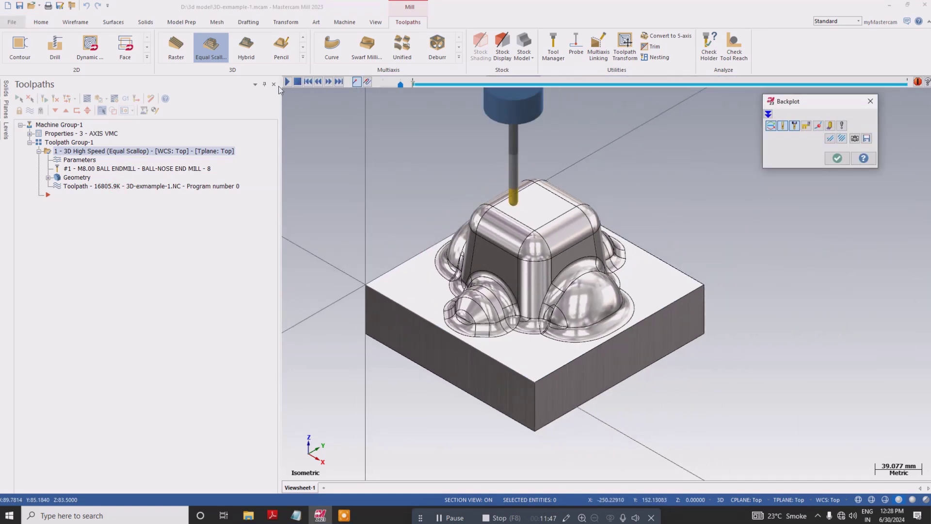
left_click(286, 82)
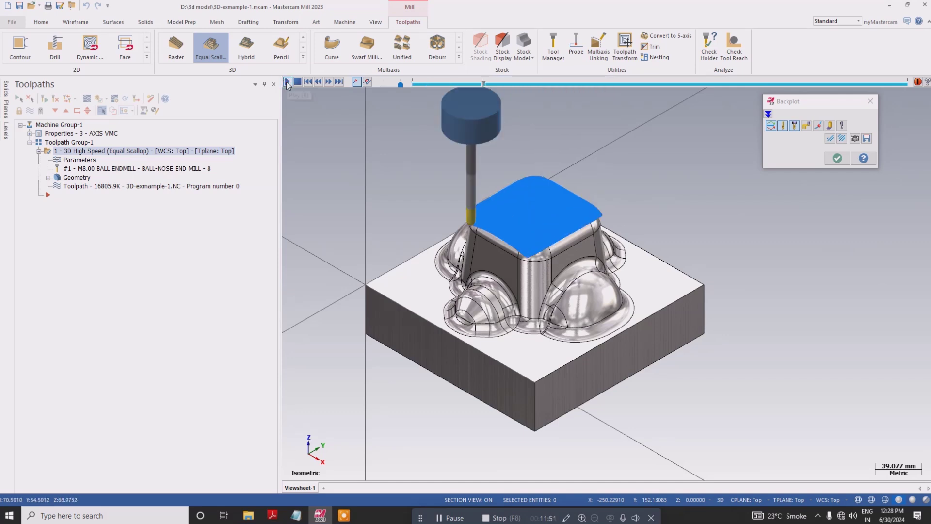
left_click(383, 85)
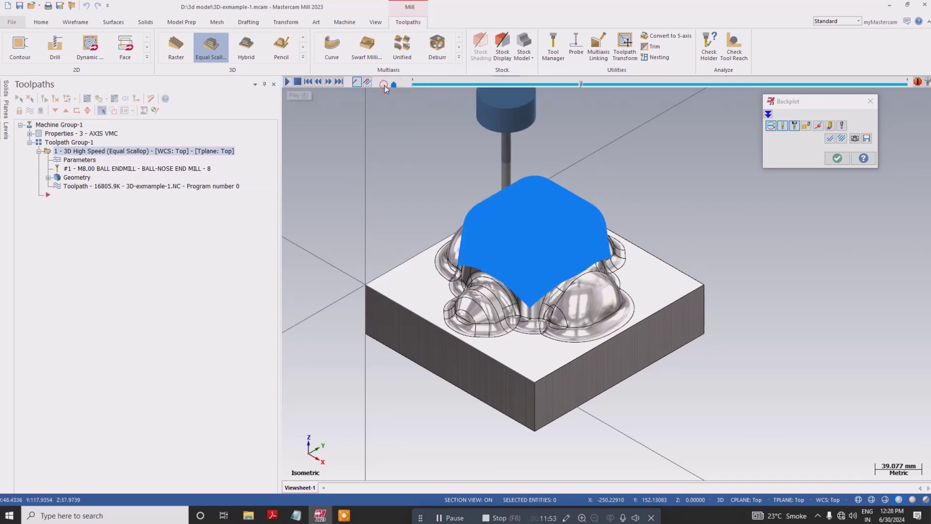
left_click(384, 85)
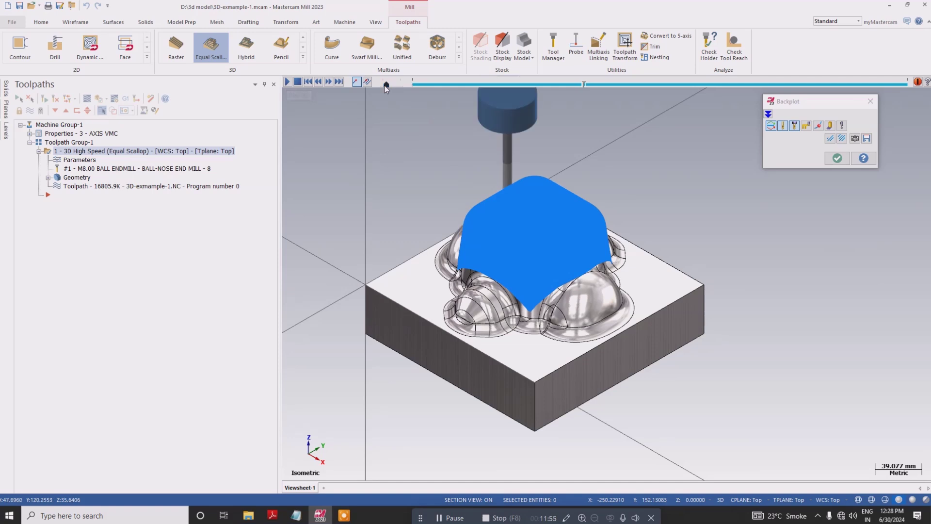
left_click(393, 87)
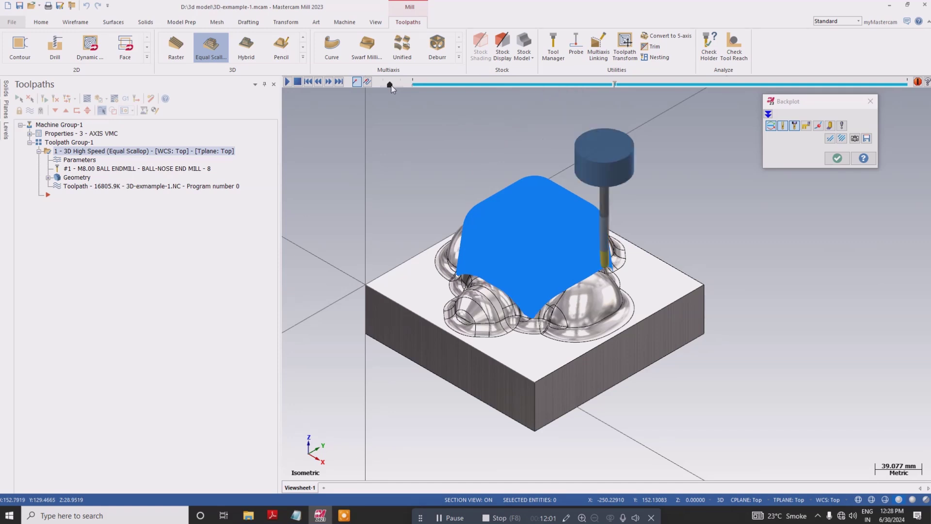
left_click(399, 86)
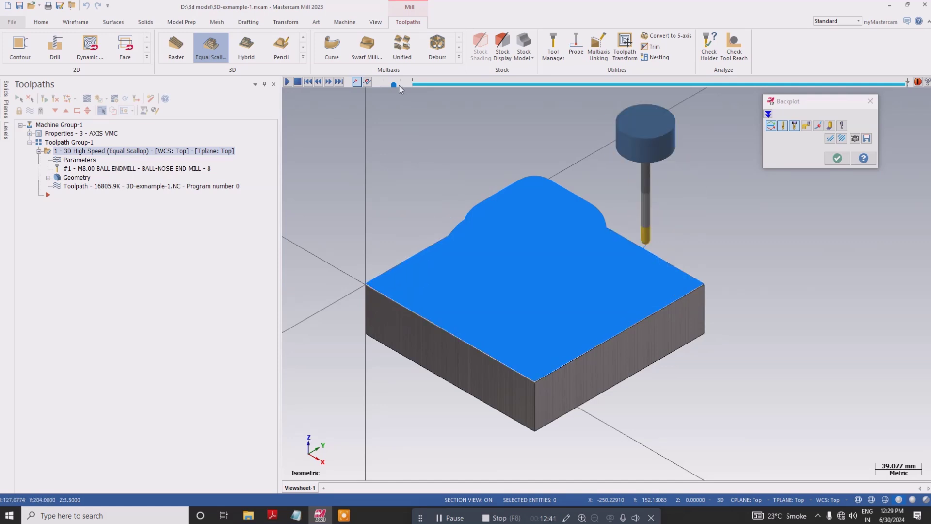
left_click(837, 159)
Step: Set the Equal Scallop stepover to 0.8 in the cut parameters and accept the toolpath settings
left_click(77, 160)
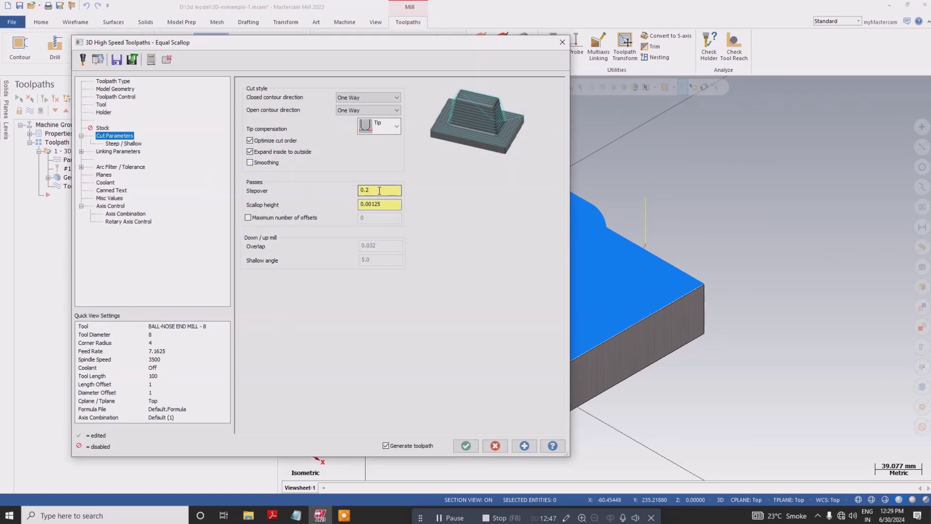
left_click_drag(379, 191, 361, 190)
type("0.8")
key("Return")
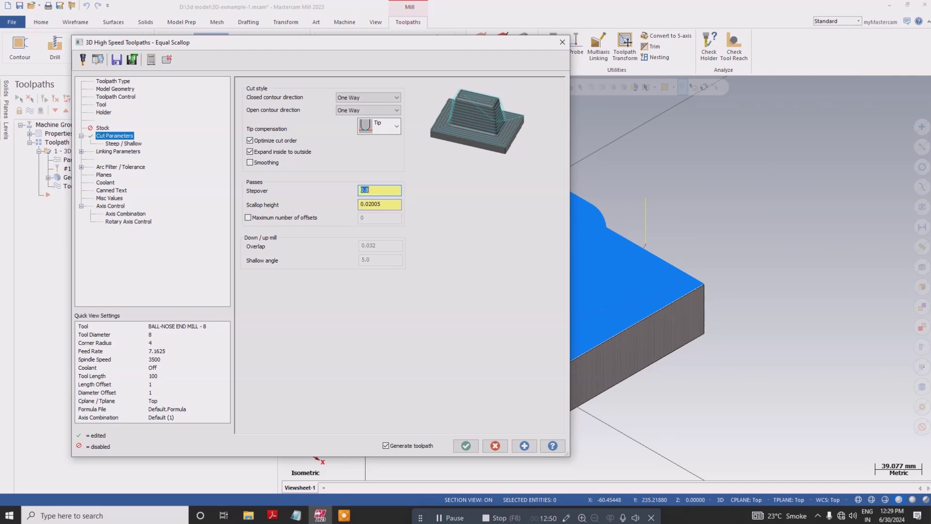
left_click(473, 449)
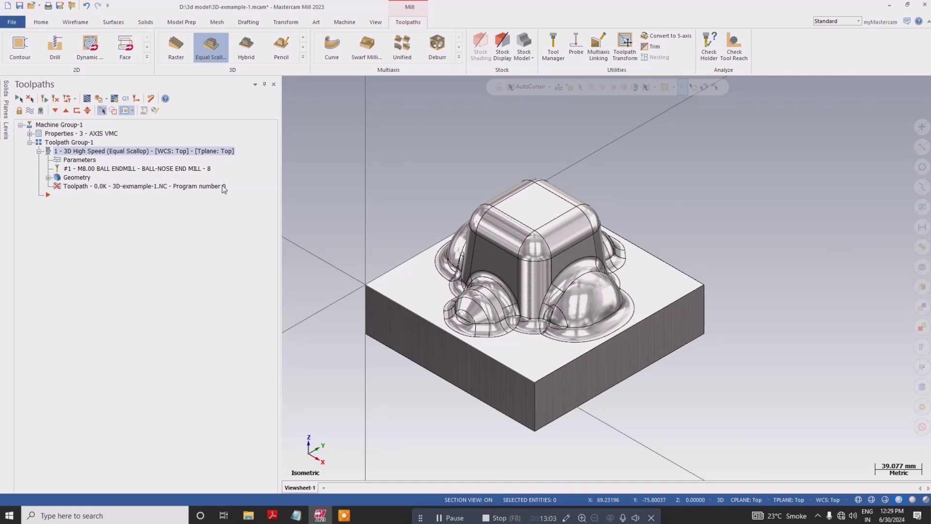
Step: Try to regenerate the dirty Equal Scallop operation, first directly and again with Toolpath Group-1 selected
left_click(55, 100)
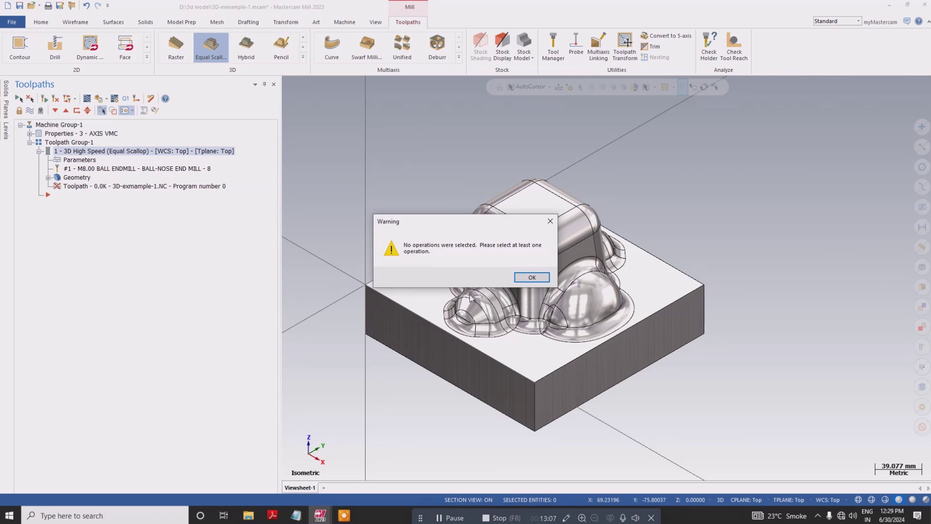
left_click(529, 278)
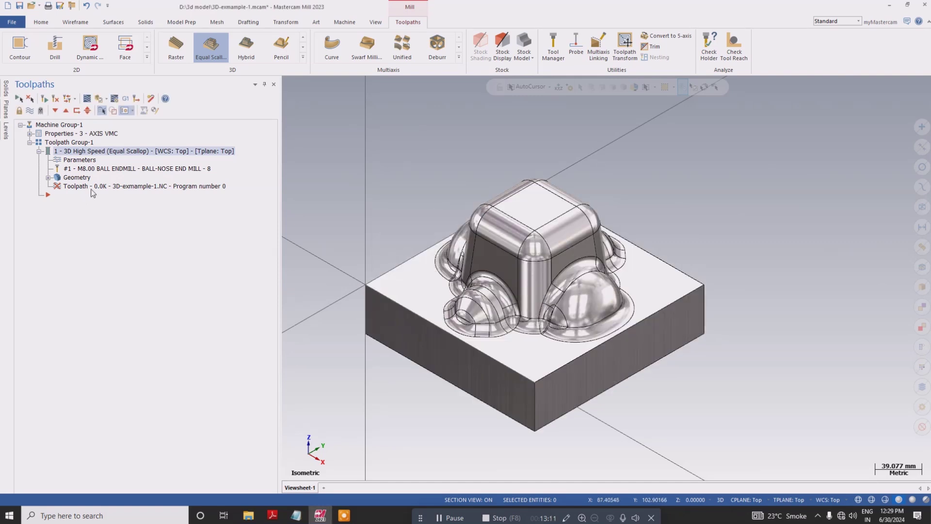
left_click(73, 143)
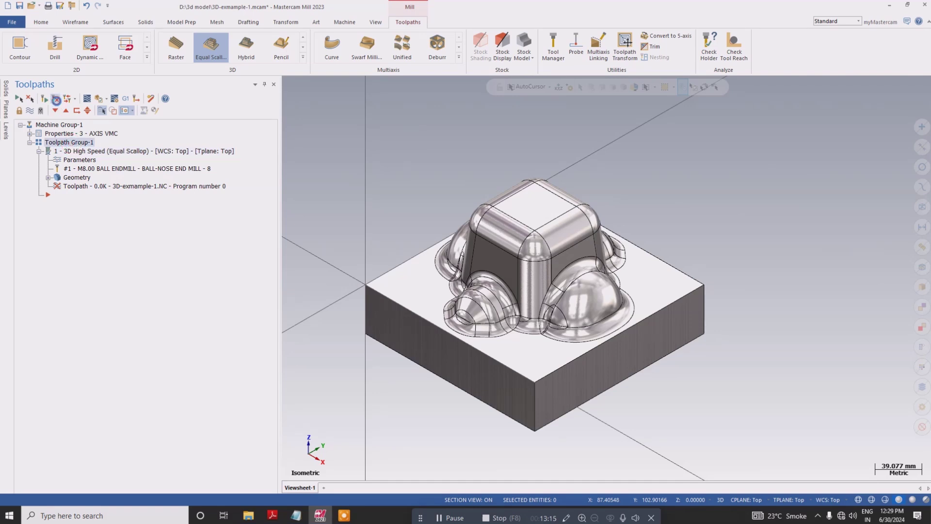
left_click(56, 101)
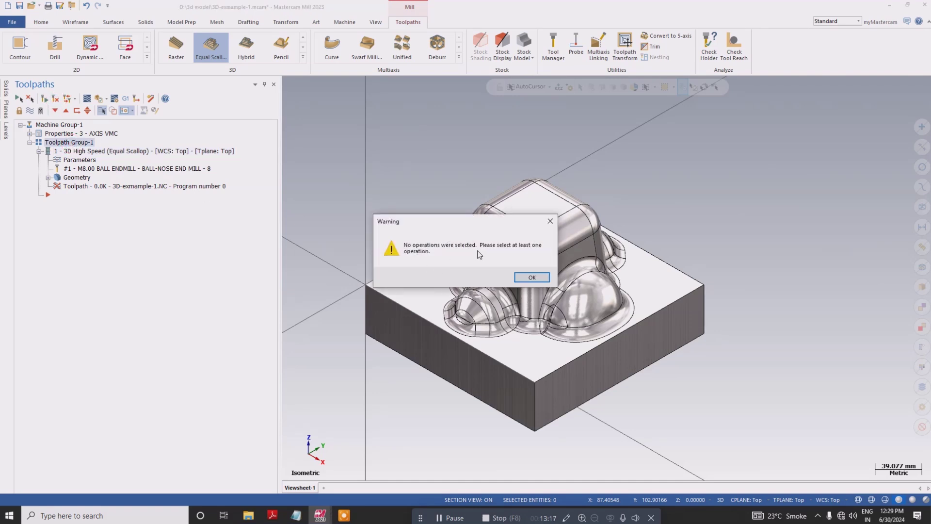
left_click(530, 278)
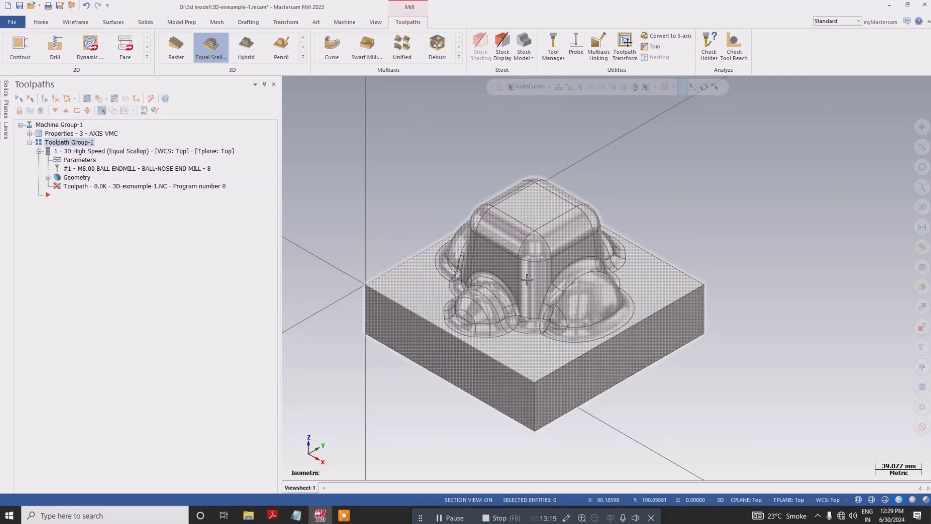
Step: Select the Equal Scallop operation, save the part file, and retry regenerating the dirty operation
left_click(126, 152)
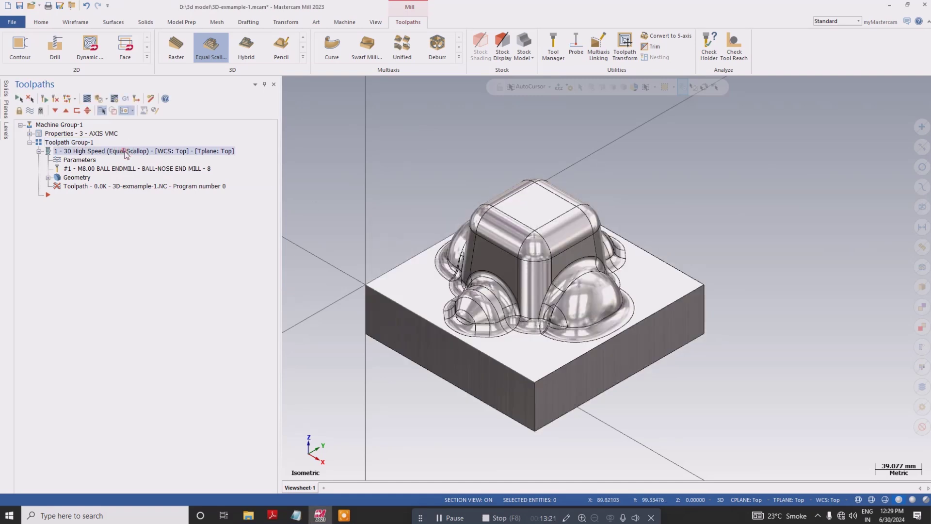
left_click(20, 6)
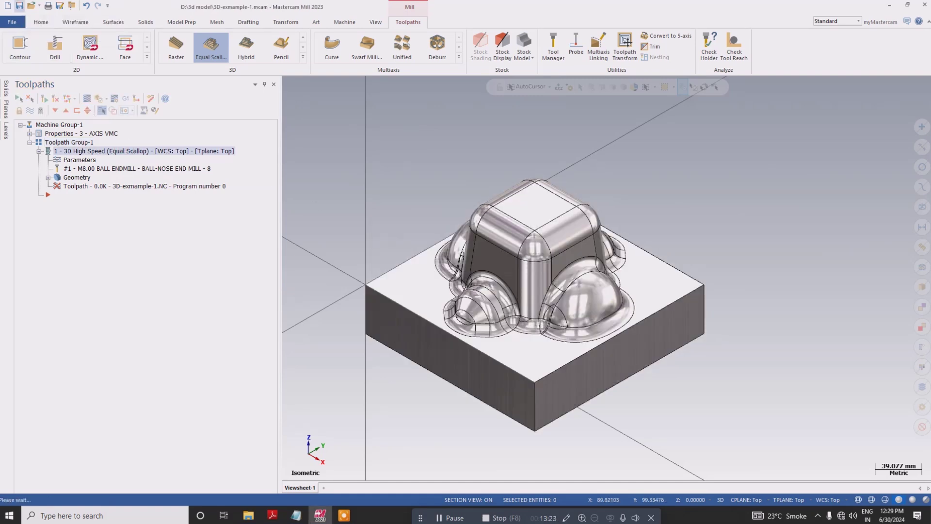
left_click(56, 110)
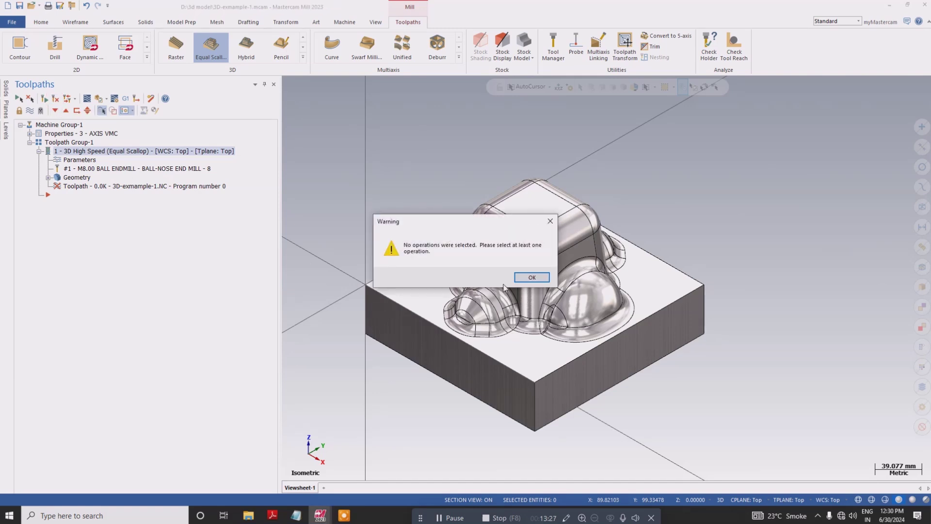
left_click(531, 277)
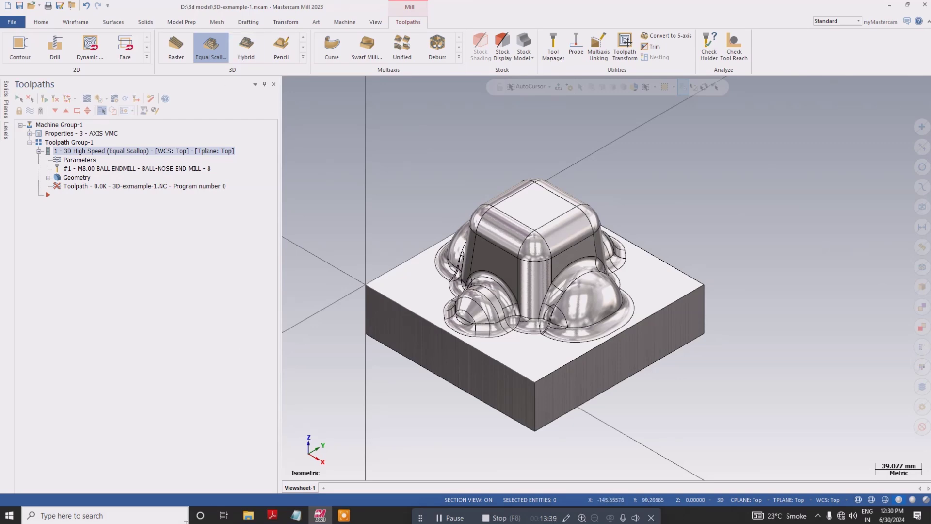
Step: Switch to File Explorer and look through the 3d model, new model 3d and BDO OBS folders on drive D
left_click(249, 515)
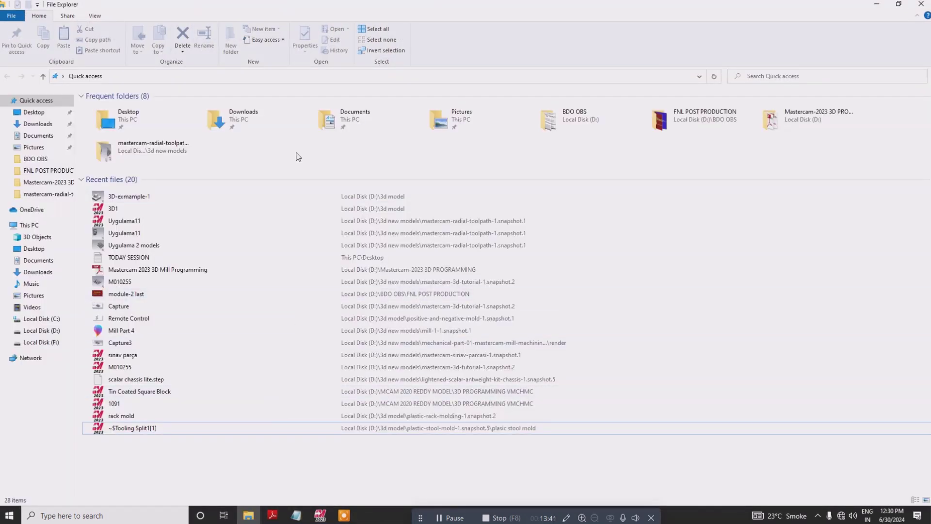
left_click(25, 225)
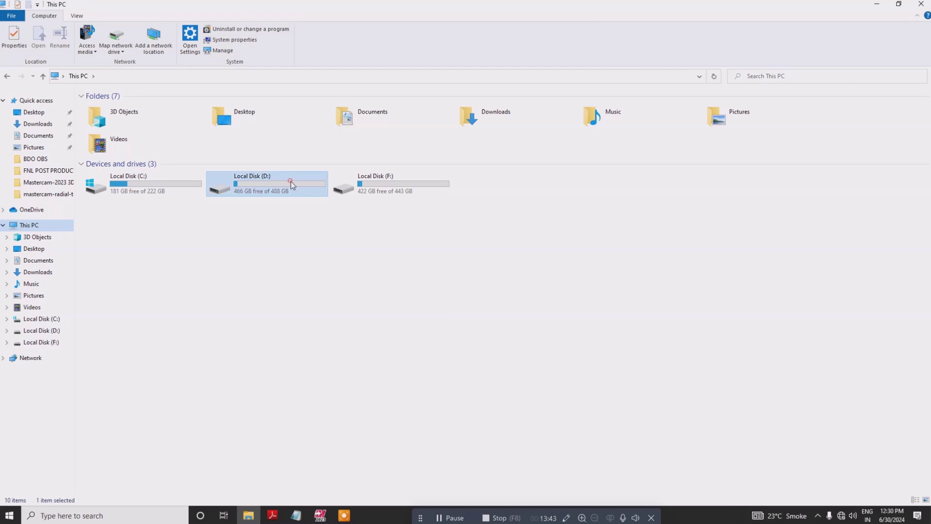
double_click(288, 183)
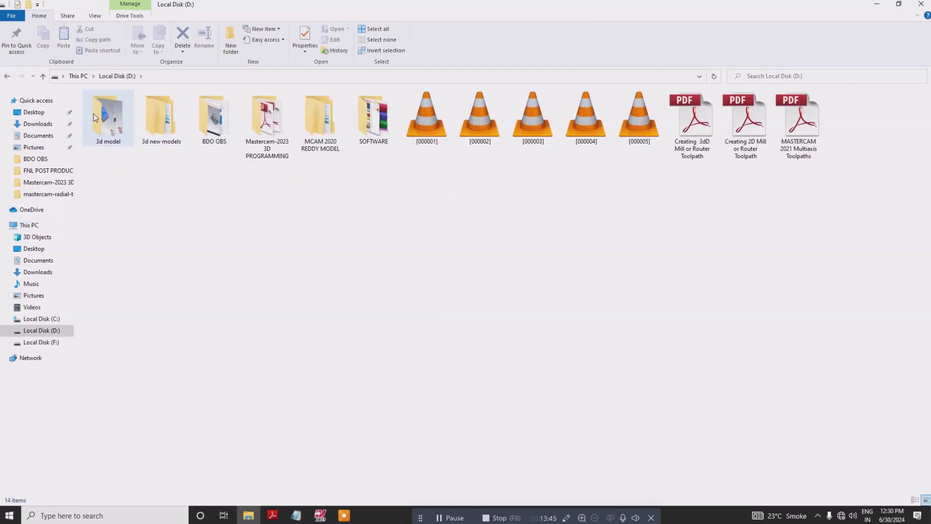
double_click(108, 118)
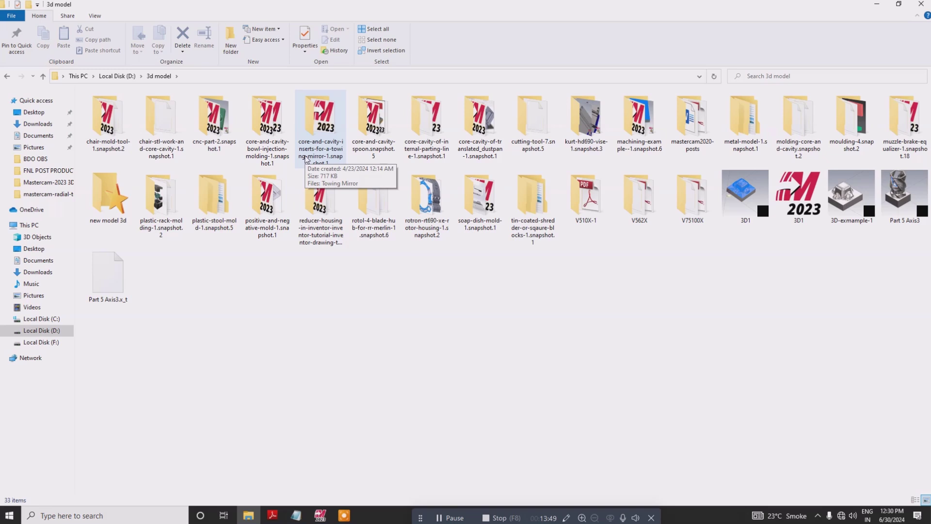
double_click(110, 195)
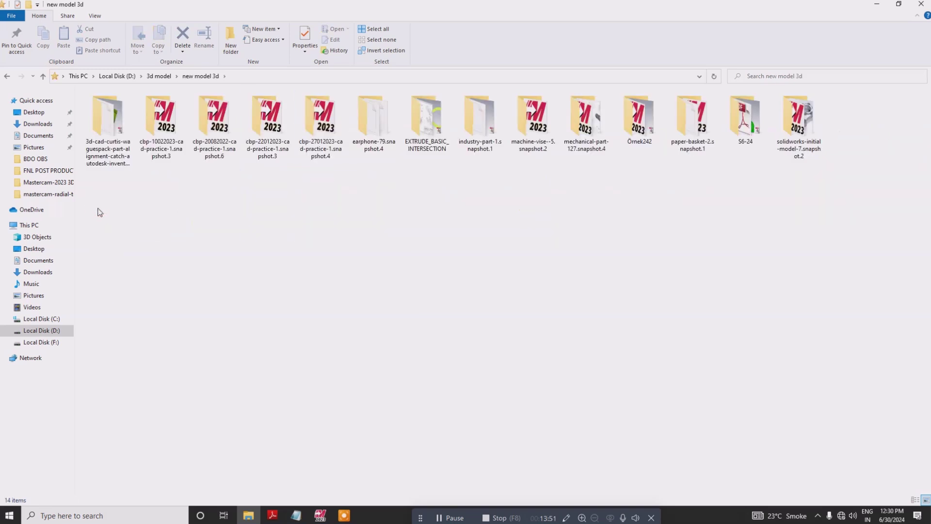
left_click(43, 76)
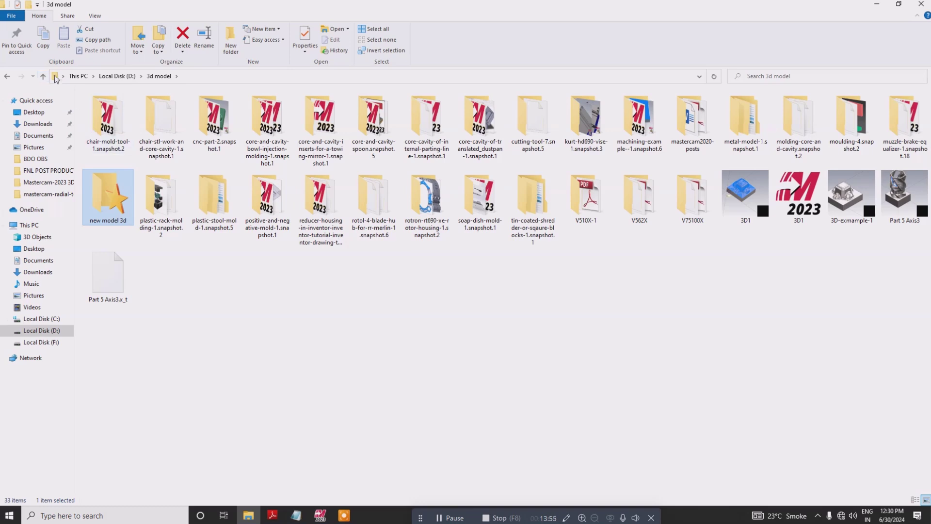
left_click(44, 76)
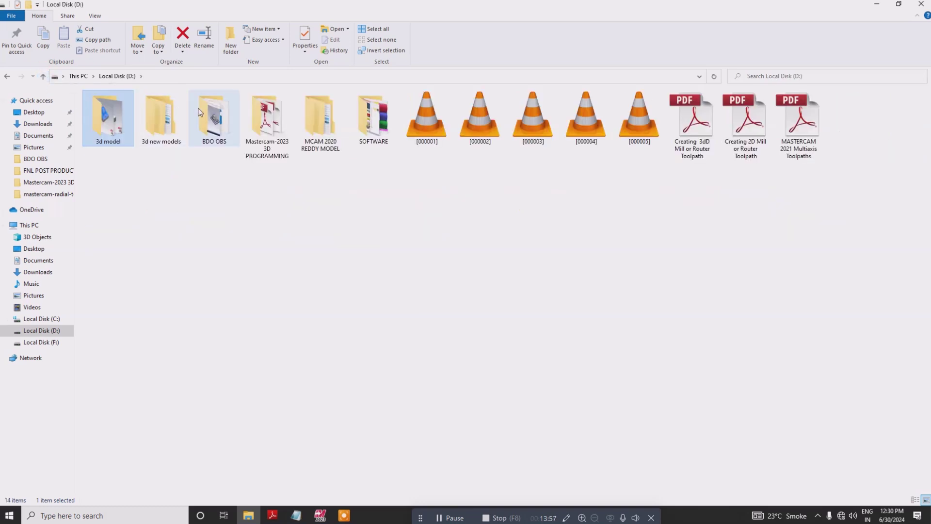
double_click(212, 113)
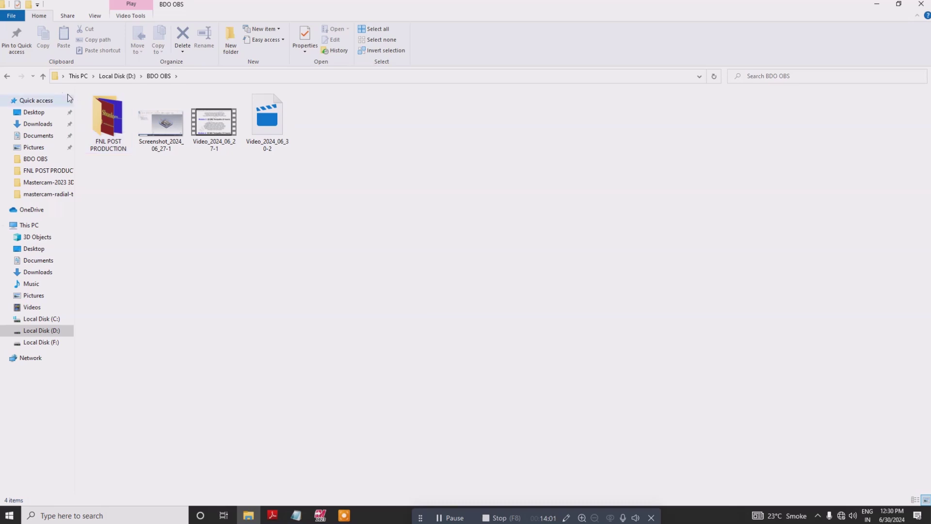
left_click(44, 76)
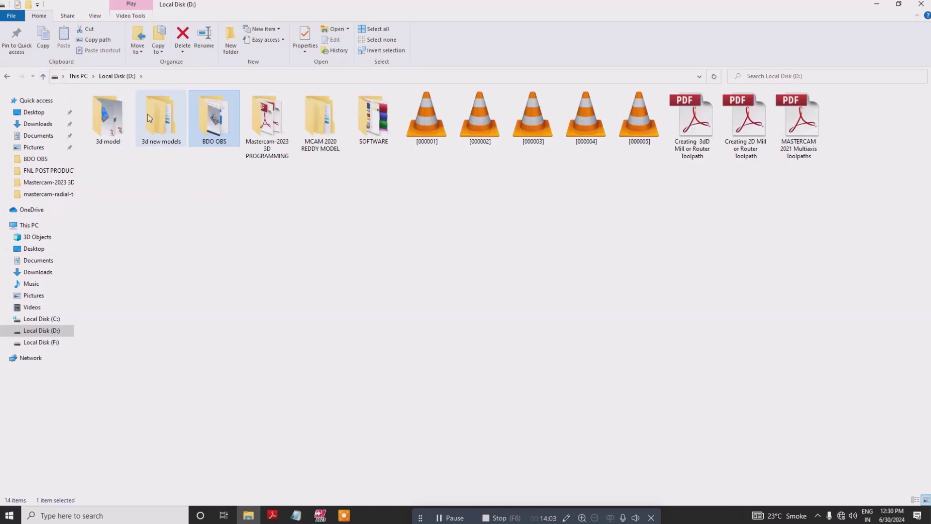
Step: Open the moulds folder inside 3d new models on drive D and show its contents as large icons
double_click(148, 115)
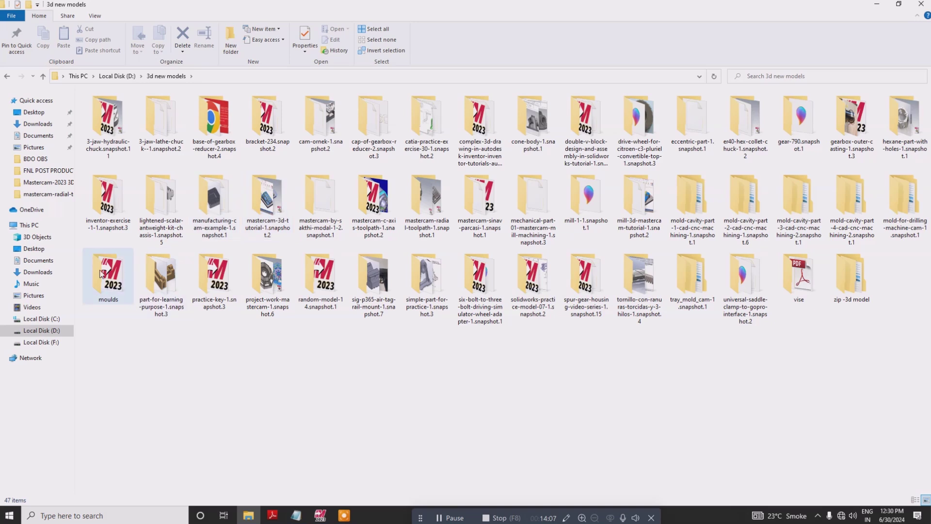
double_click(107, 268)
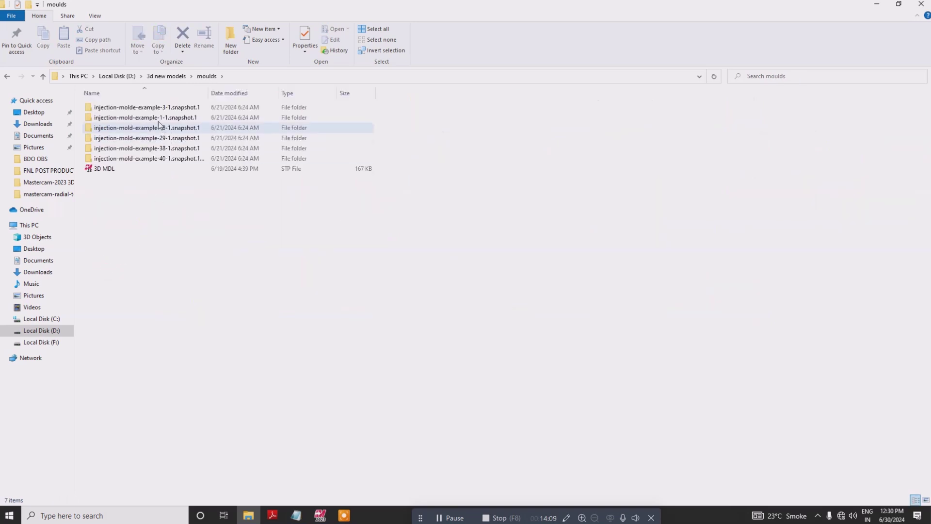
left_click(100, 15)
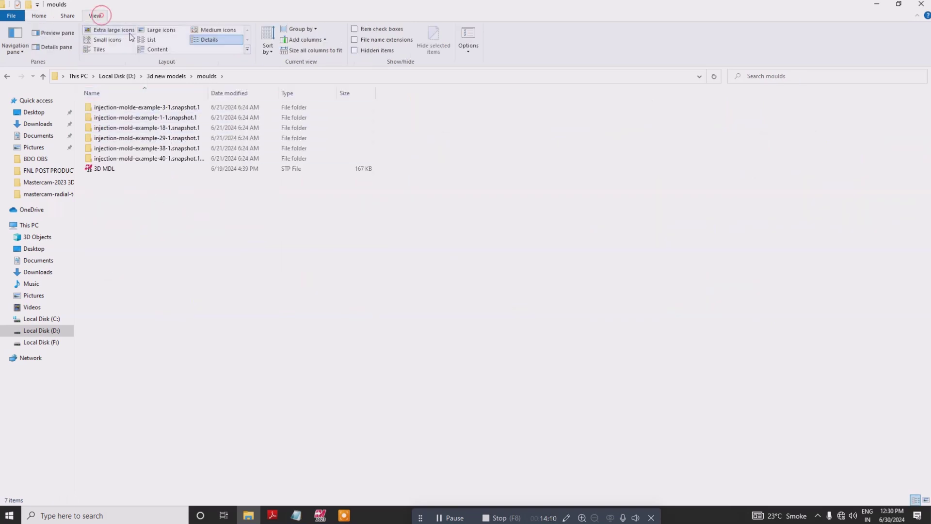
left_click(160, 30)
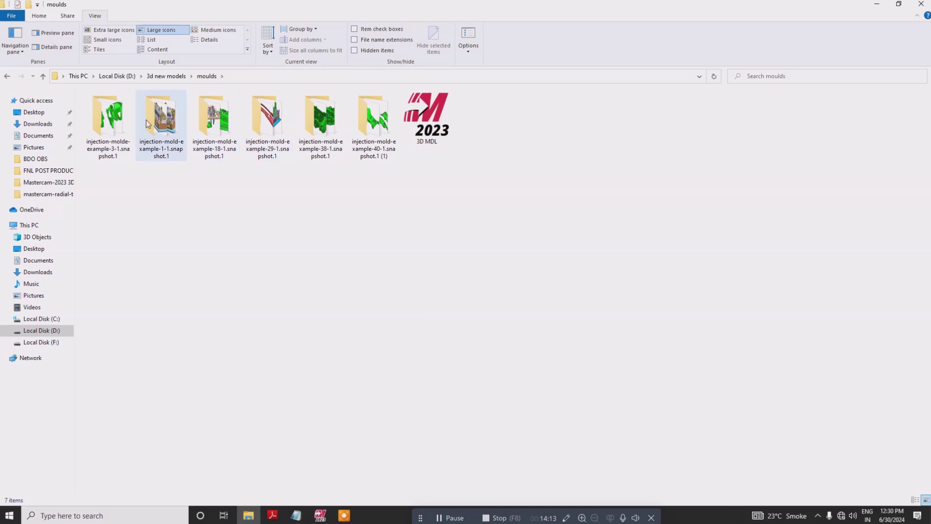
Step: View mould images 40 3 and 40 4 from the injection-mold-example-40-1.snapshot.1 (1) folder
double_click(378, 121)
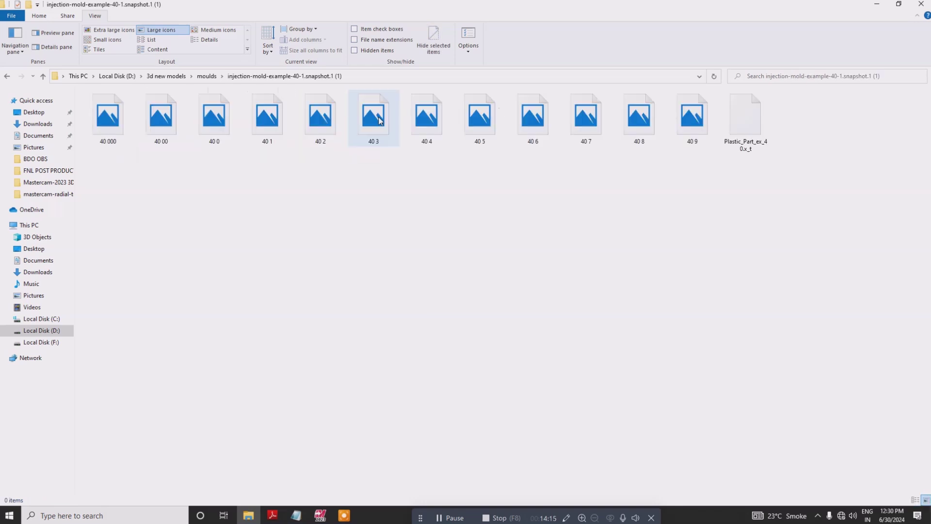
double_click(364, 120)
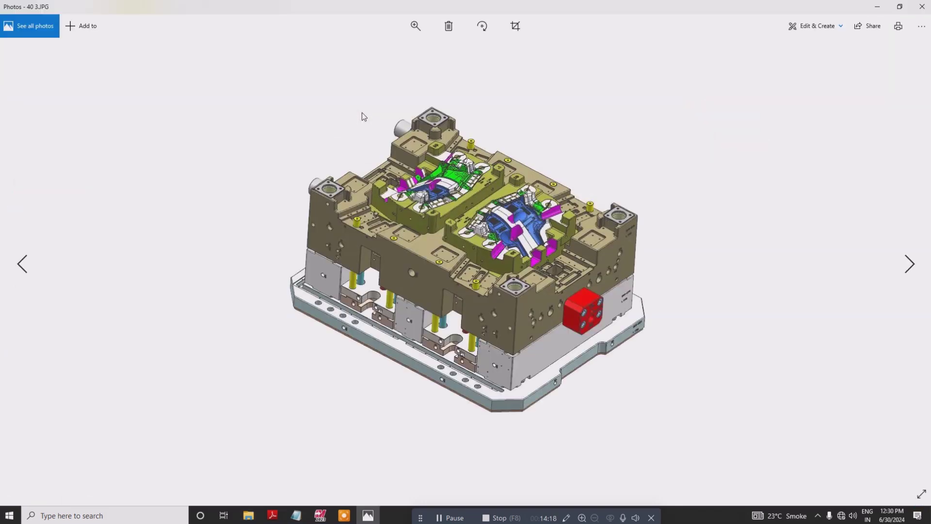
left_click(909, 264)
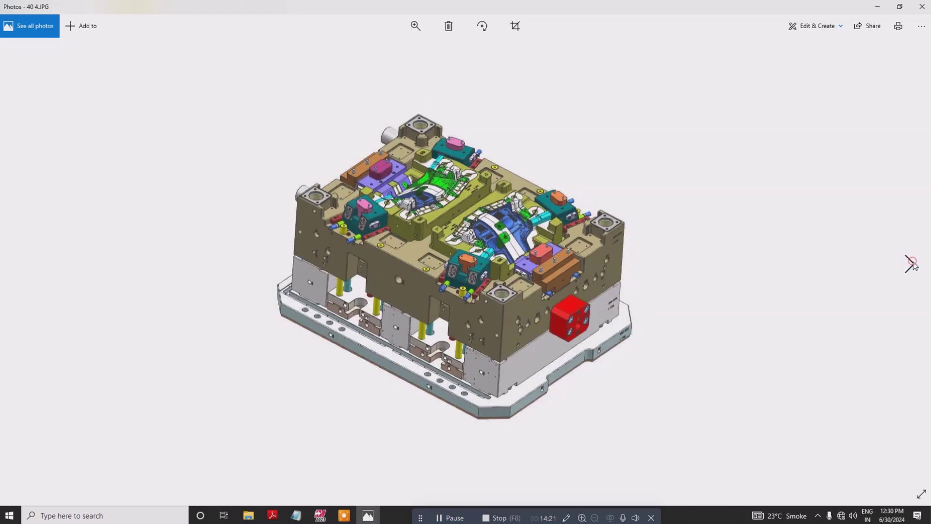
Step: View the remaining mould images from 40 5 through 40 9, then close the photo viewer
left_click(910, 264)
left_click(910, 264)
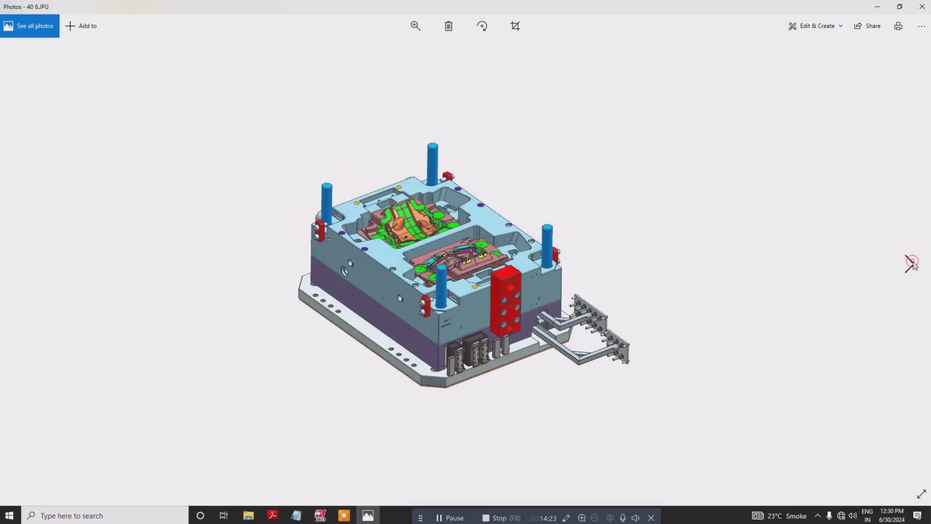
left_click(910, 264)
left_click(910, 263)
left_click(911, 263)
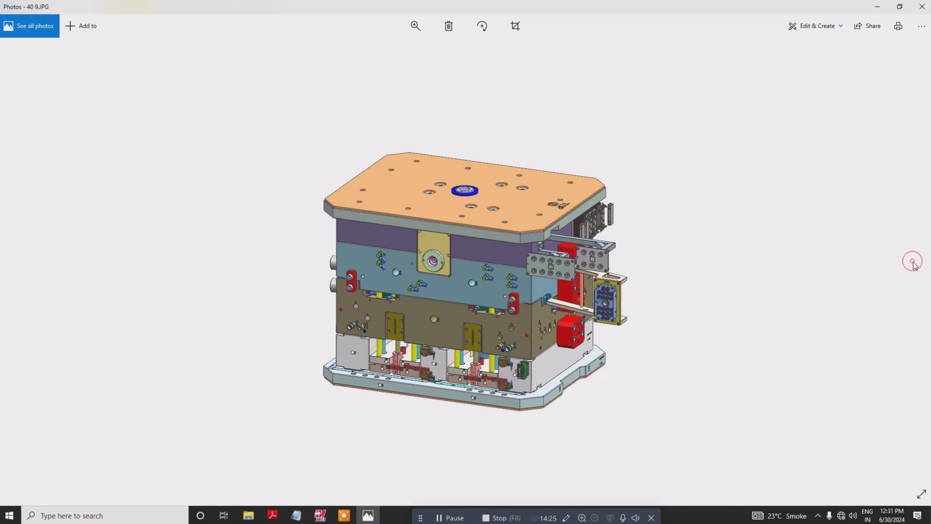
left_click(922, 6)
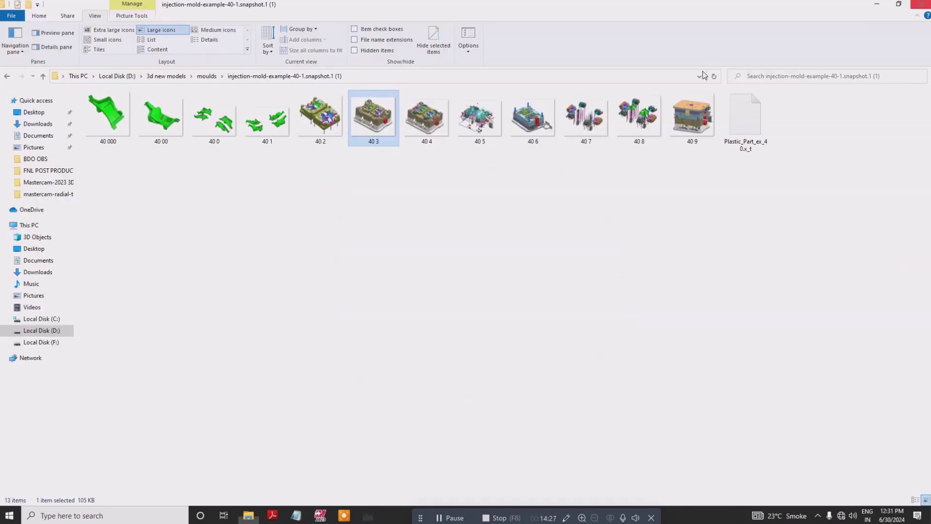
Step: Switch back to Mastercam and save the 3D-exmample-1 part file
left_click(318, 512)
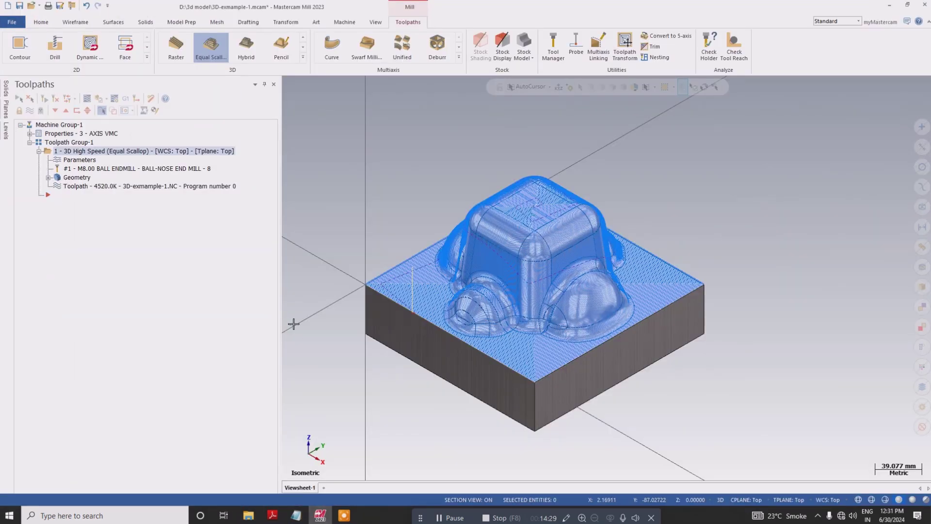
scroll(353, 260, "up", 2)
scroll(322, 188, "up", 1)
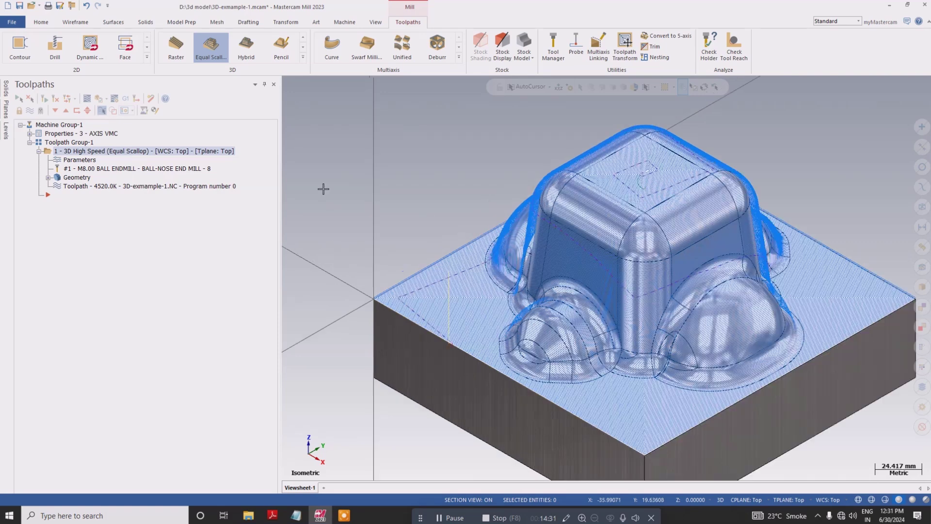
scroll(322, 187, "down", 1)
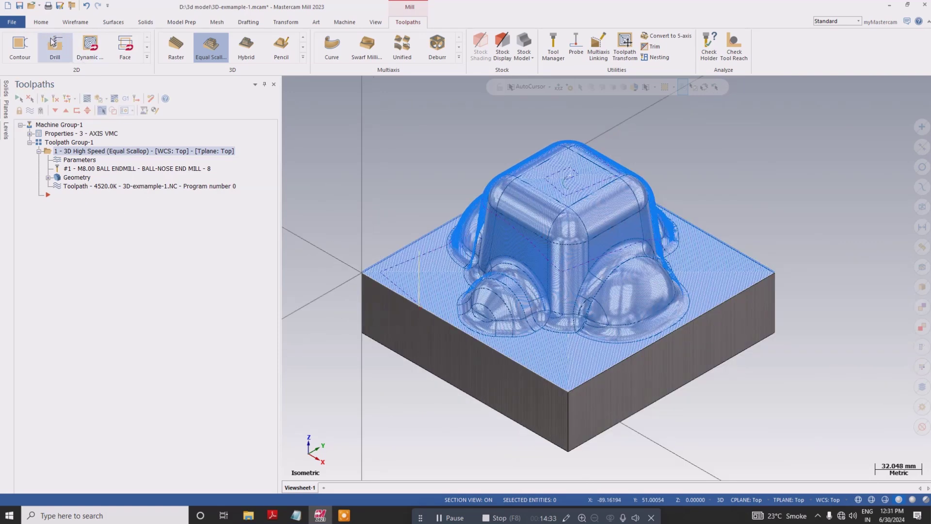
left_click(19, 6)
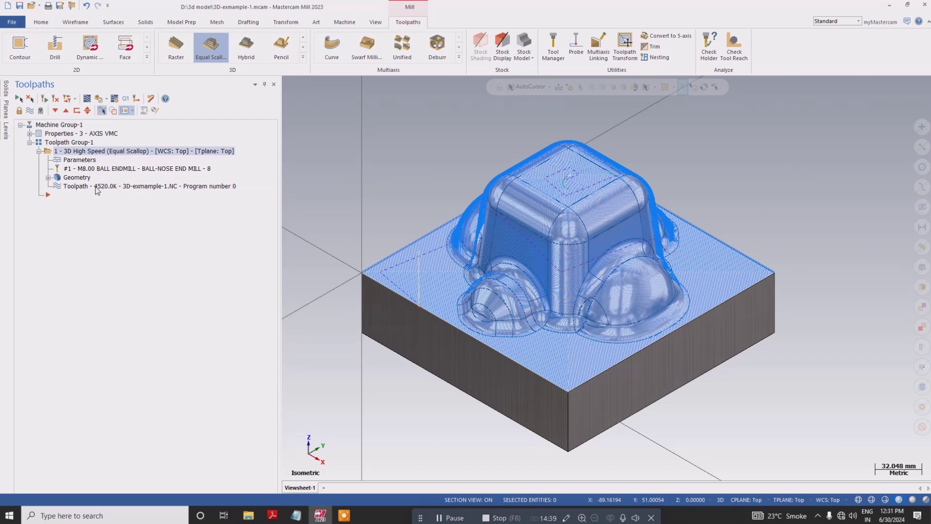
Step: Open Backplot for the Equal Scallop operation and play the toolpath simulation
left_click(97, 189)
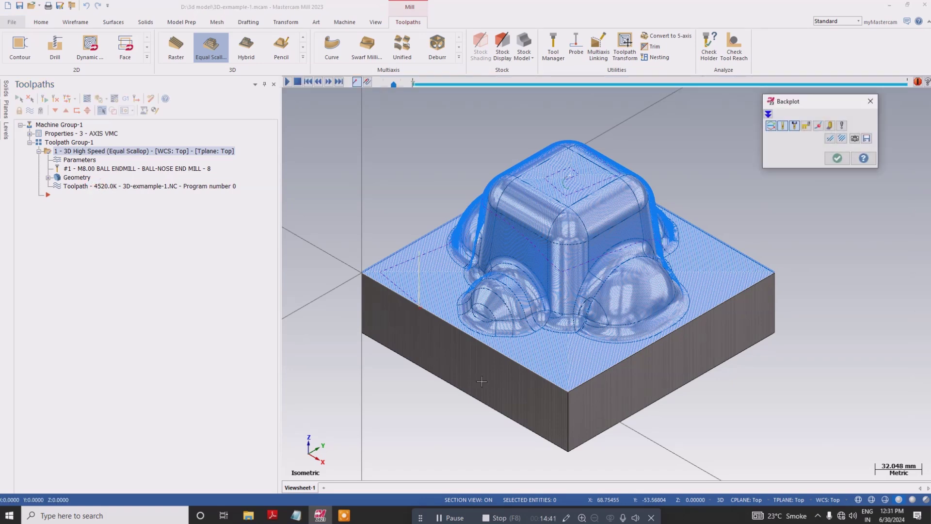
scroll(503, 391, "down", 2)
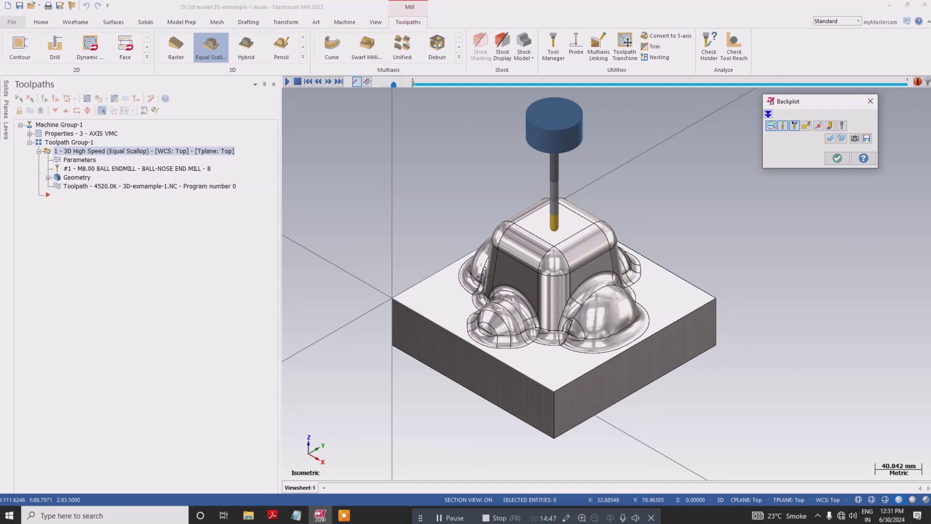
left_click(287, 81)
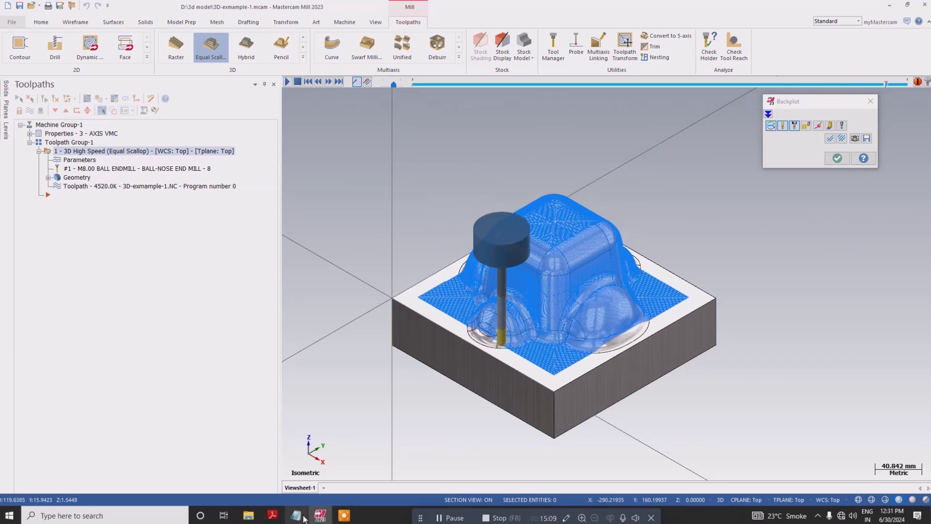
Step: Switch to Adobe Reader to view the Mastercam 2023 3D Mill Programming course modules, and return to Mastercam
left_click(273, 515)
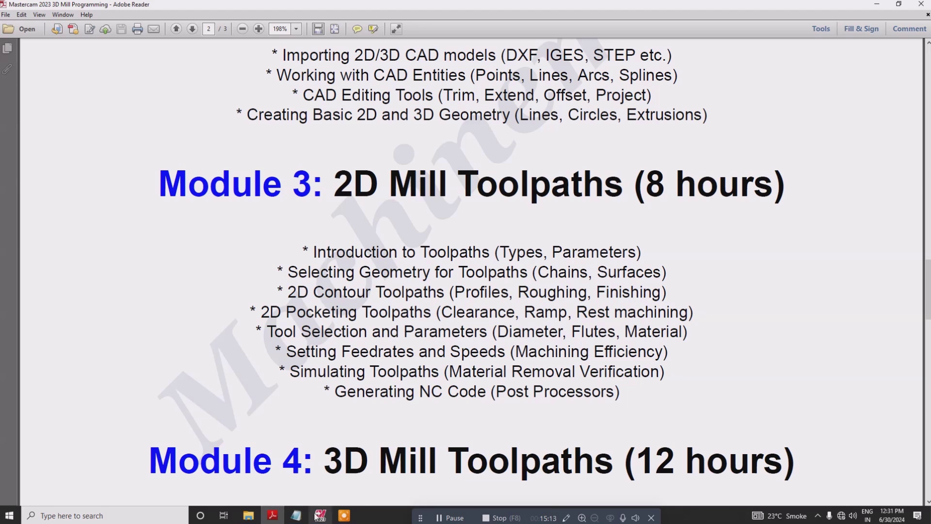
mouse_move(322, 516)
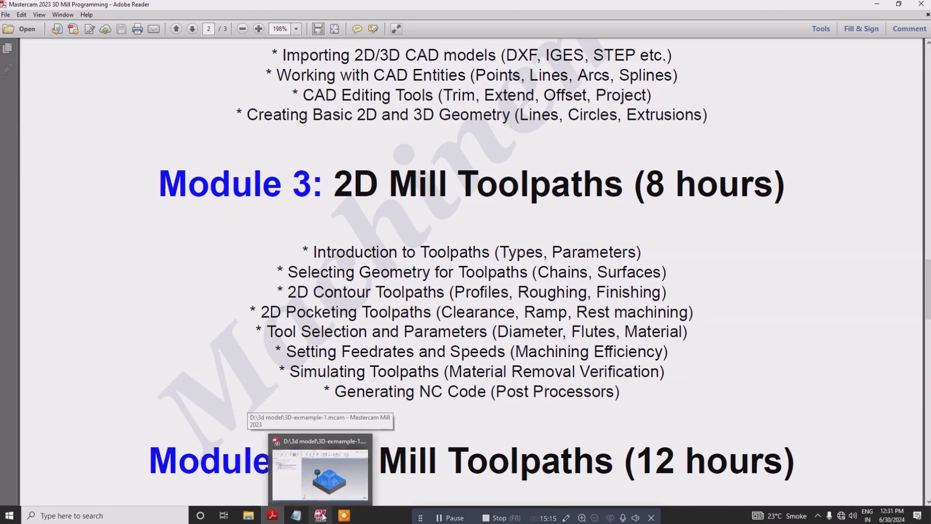
left_click(321, 516)
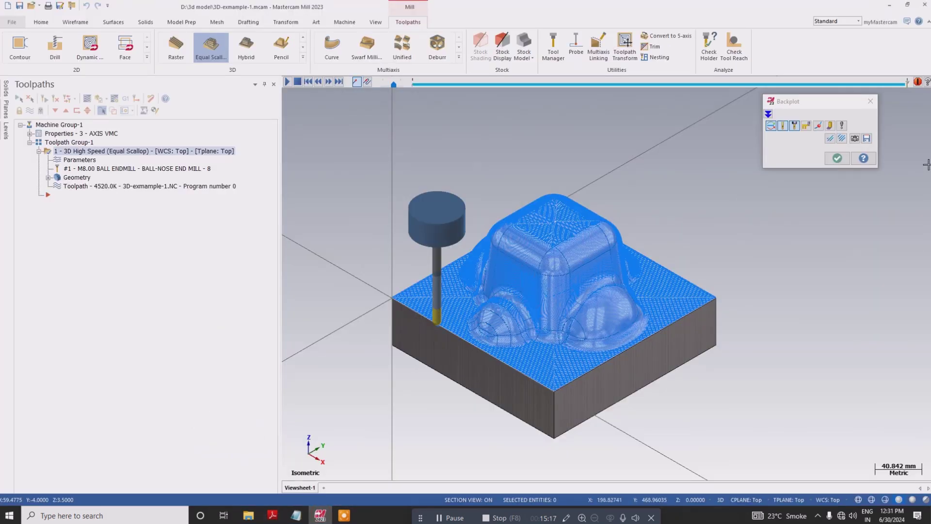
Step: Inspect the backplotted Equal Scallop passes closely around the central block and the rounded corner bosses
middle_click_drag(575, 282, 633, 304)
scroll(633, 304, "up", 5)
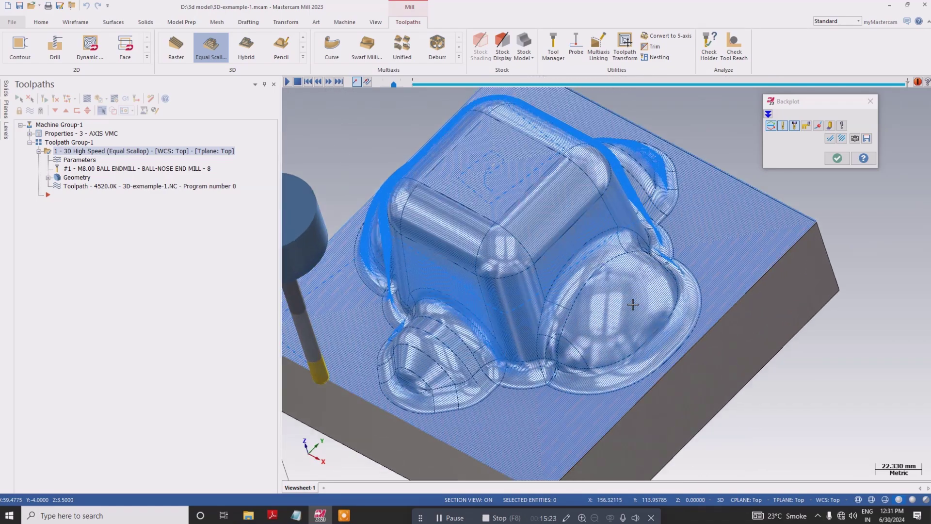
middle_click_drag(668, 326, 610, 265)
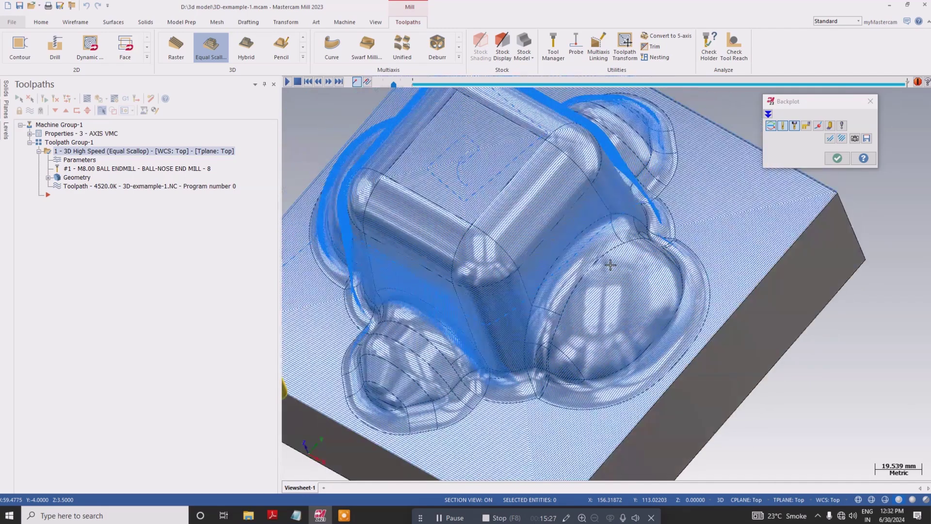
scroll(610, 265, "down", 2)
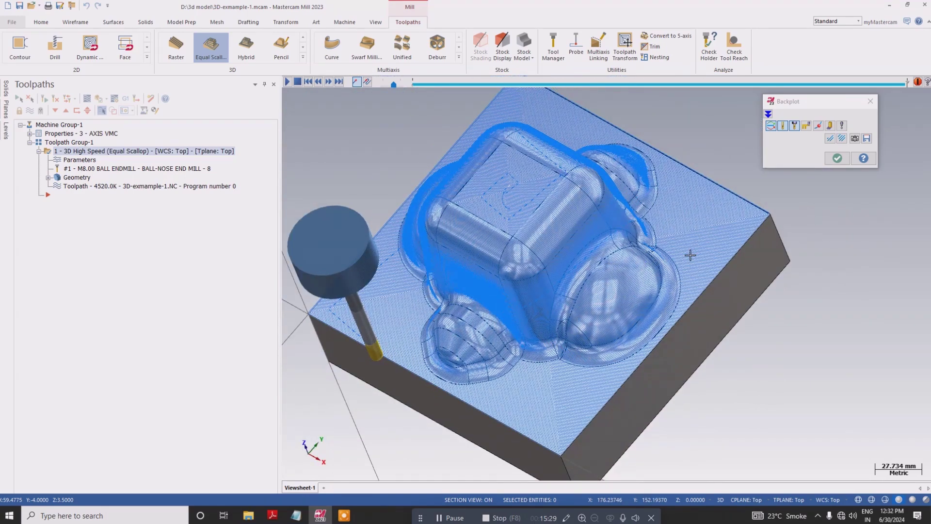